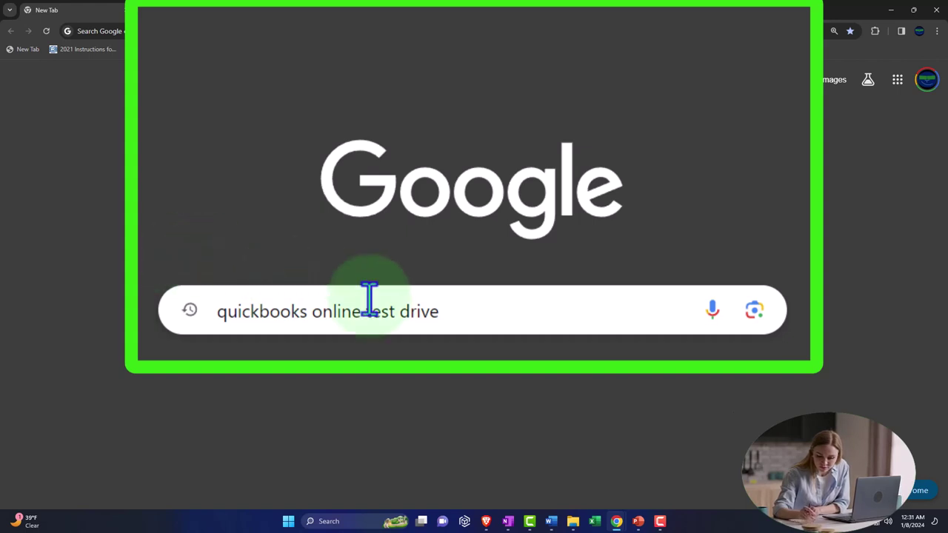
Search Google for "quickbooks online test drive" and open the Test drive QuickBooks Online help article
key(Return)
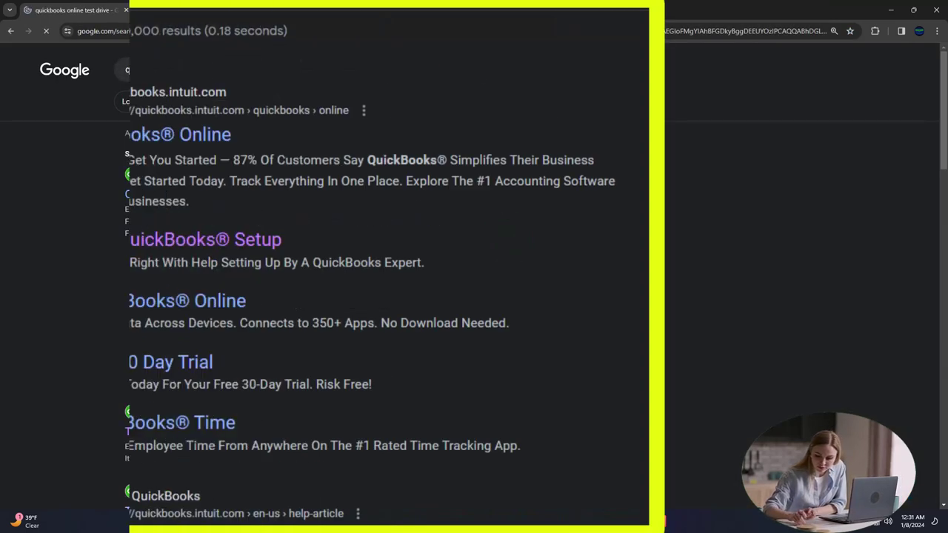
scroll(333, 266, down, 3)
scroll(334, 267, down, 2)
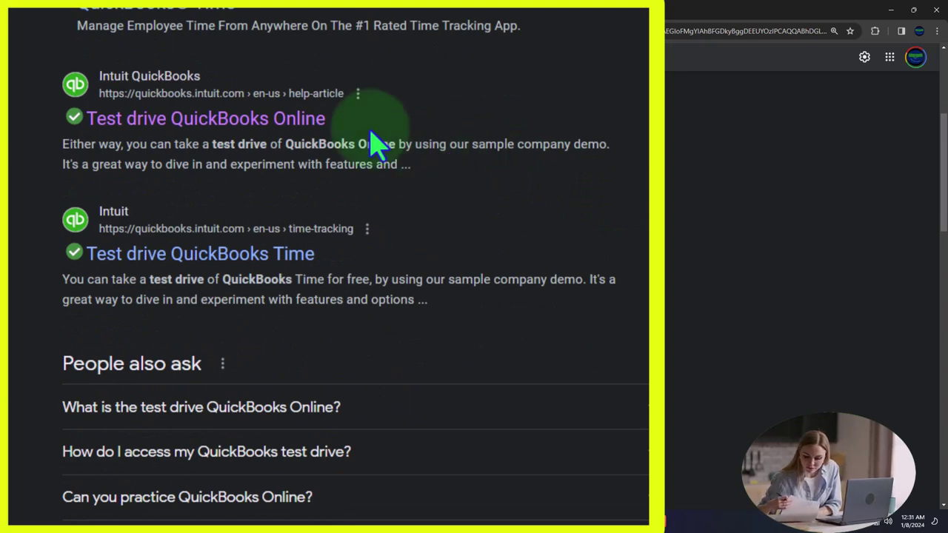
click(267, 192)
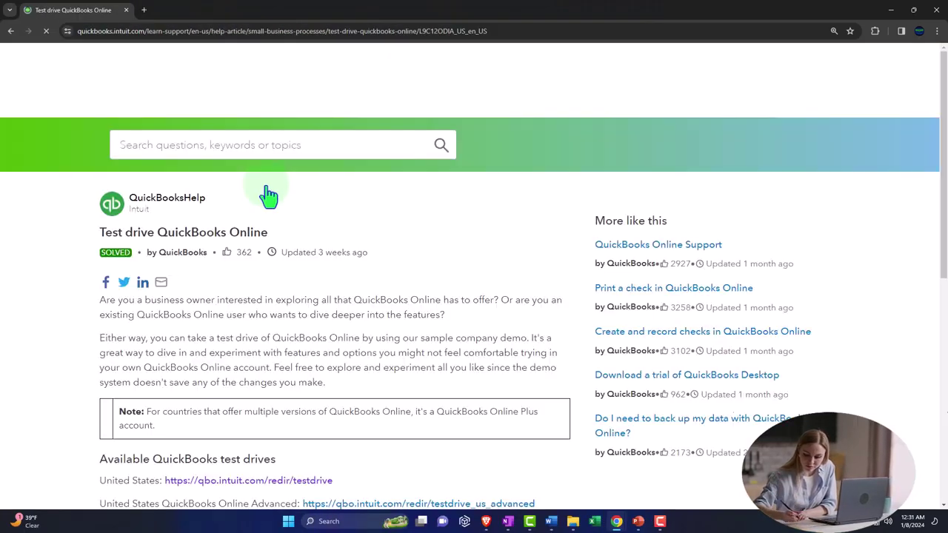
Launch the United States QuickBooks test drive and complete the robot check of the security verification
scroll(269, 195, down, 2)
click(249, 333)
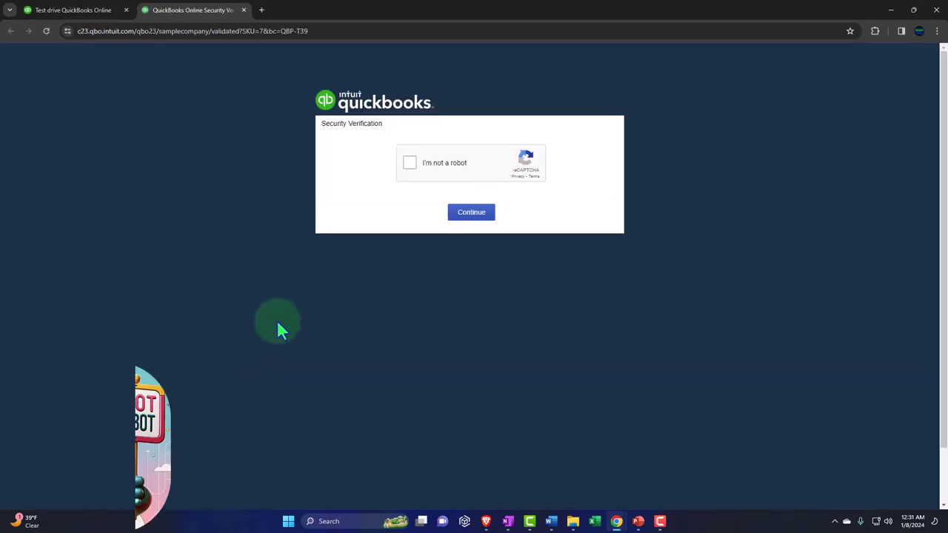
click(410, 164)
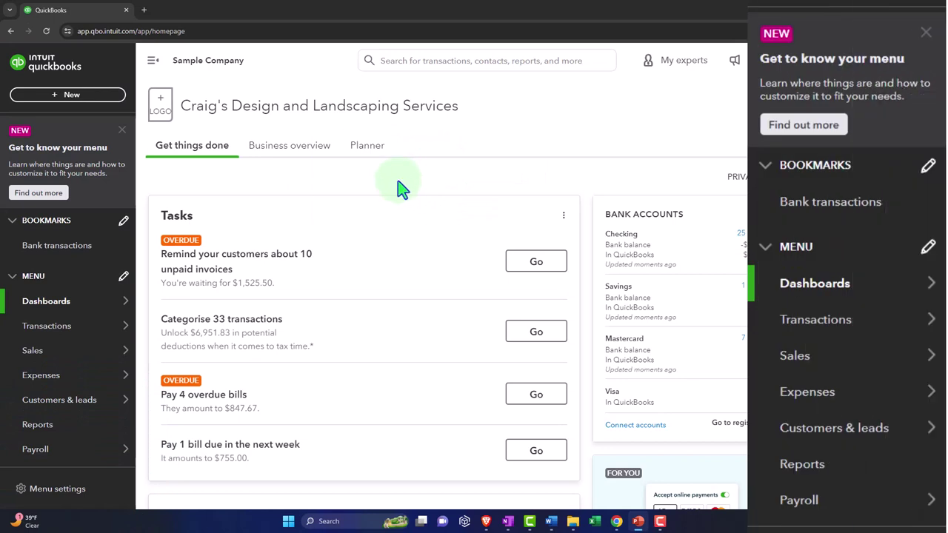
Dismiss the menu notice and open the favorite Balance Sheet and Profit and Loss reports in separate browser tabs
click(122, 131)
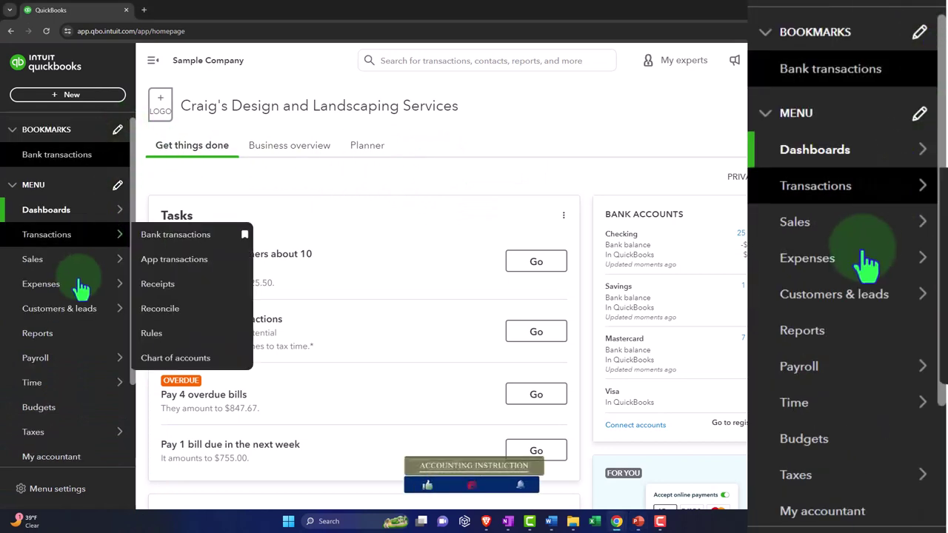
click(59, 335)
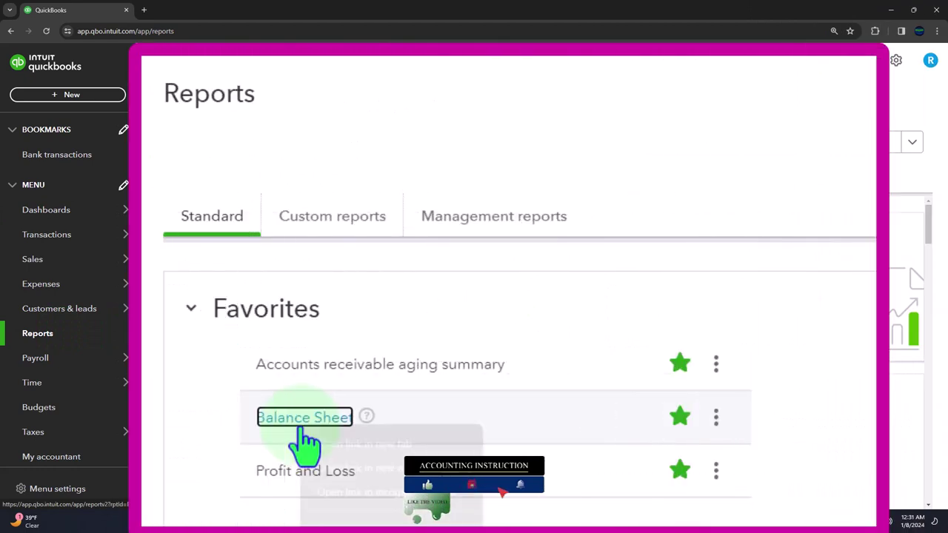
right_click(230, 309)
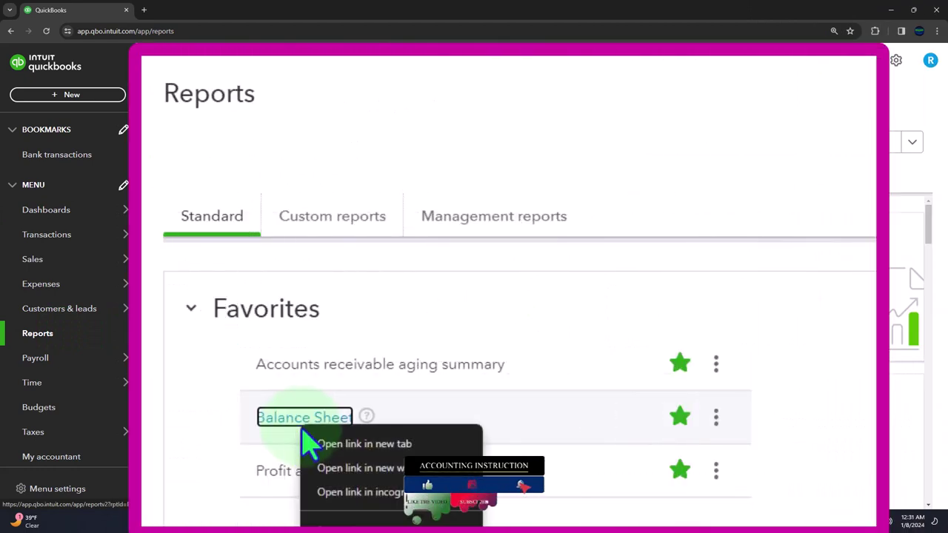
click(401, 445)
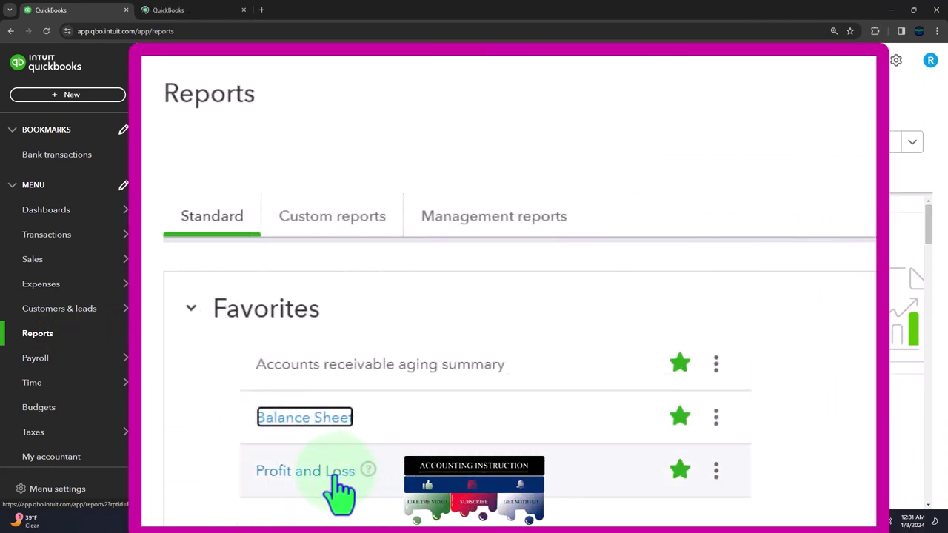
right_click(343, 476)
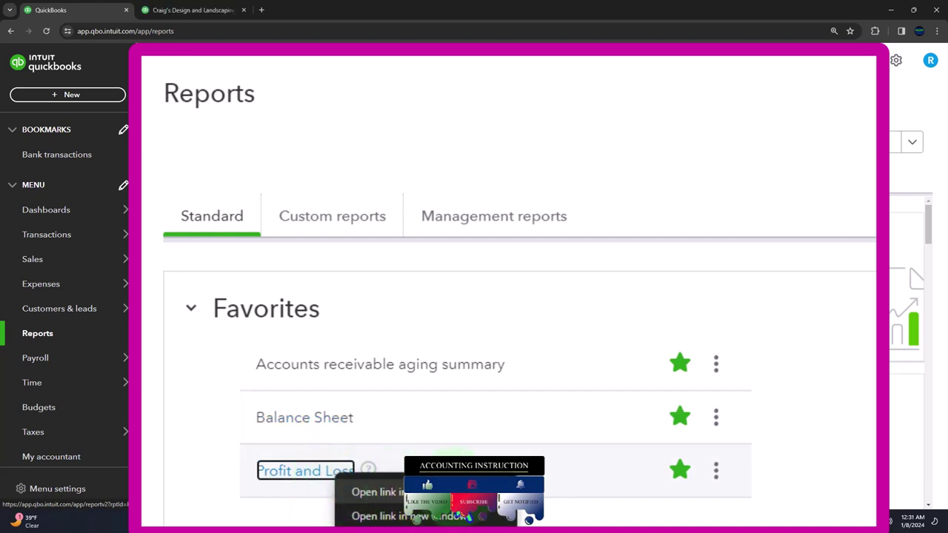
click(348, 492)
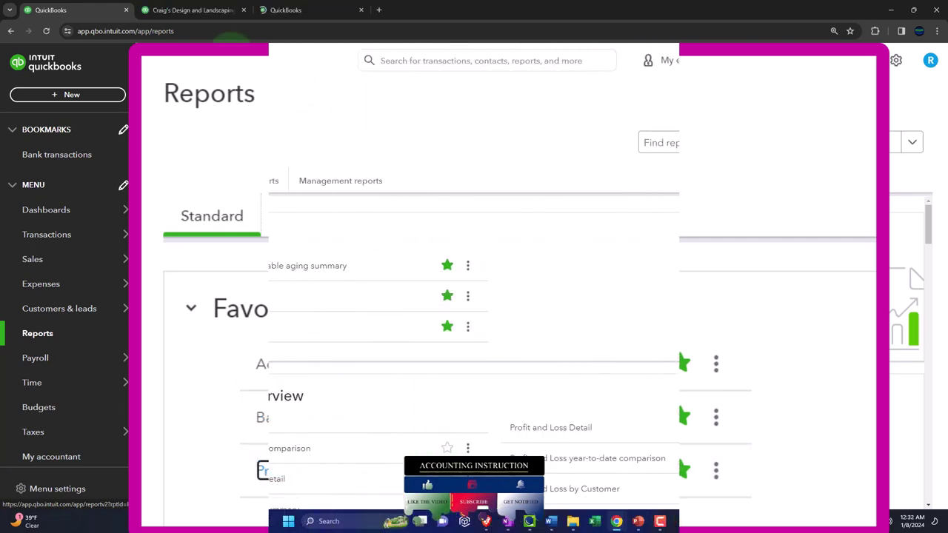
Run the Balance Sheet report for the period 01/01/2023 to 12/31/2023 with the navigation menu collapsed
click(204, 10)
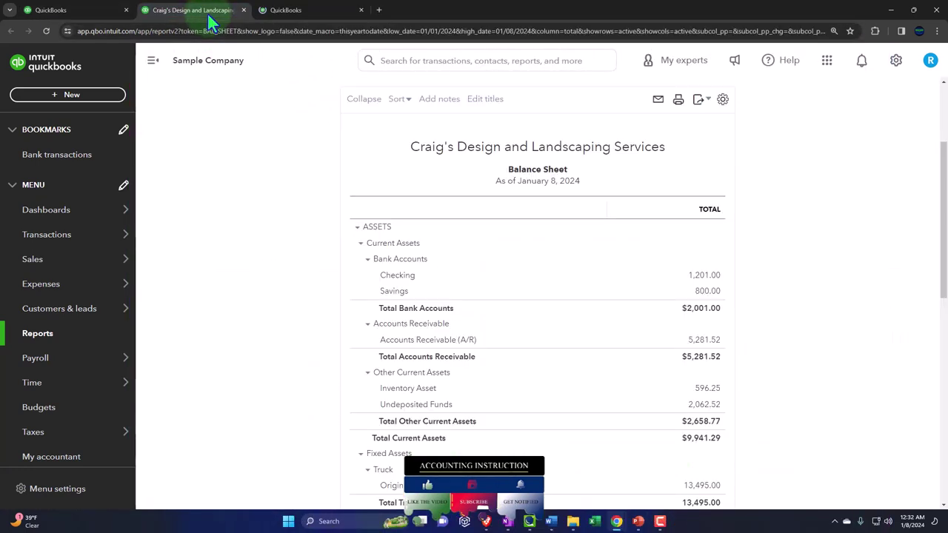
click(153, 61)
scroll(178, 196, up, 3)
click(201, 157)
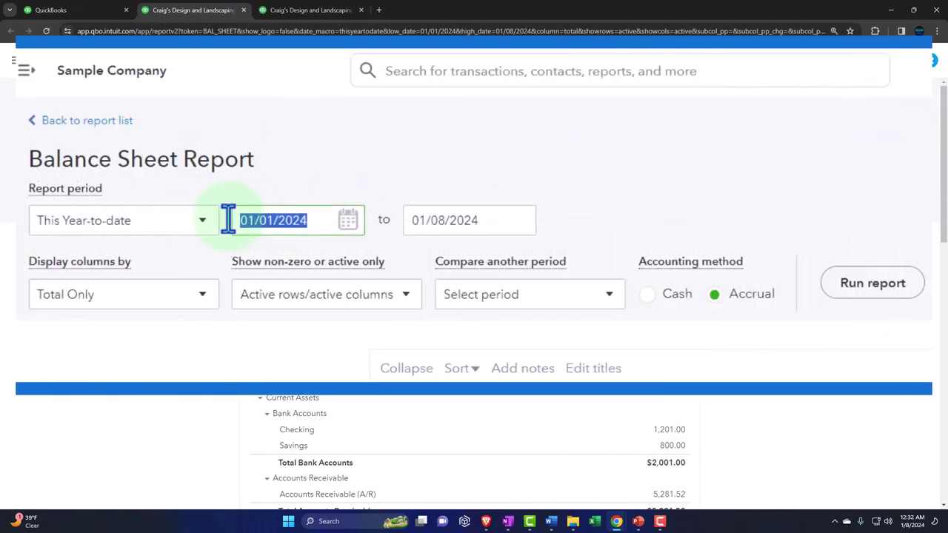
text(010123)
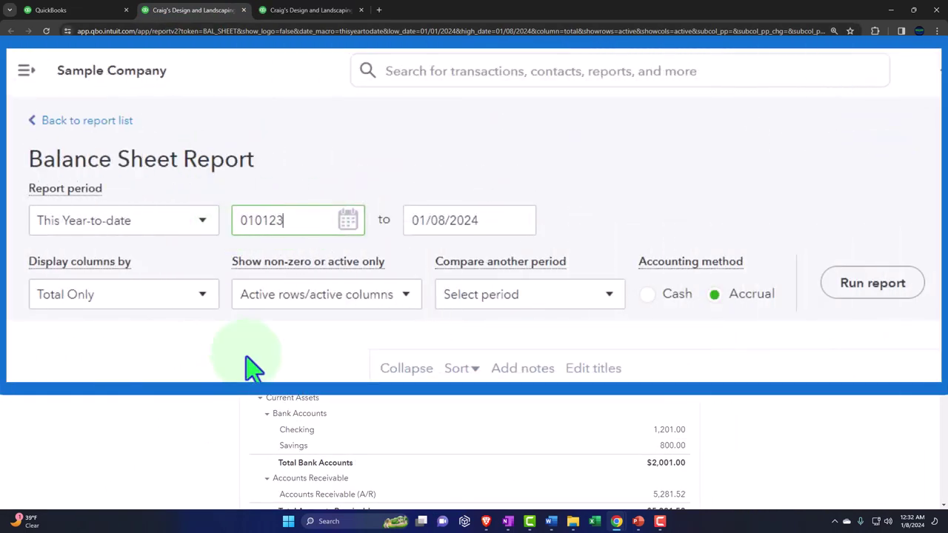
key(Tab)
text(12/31/2023)
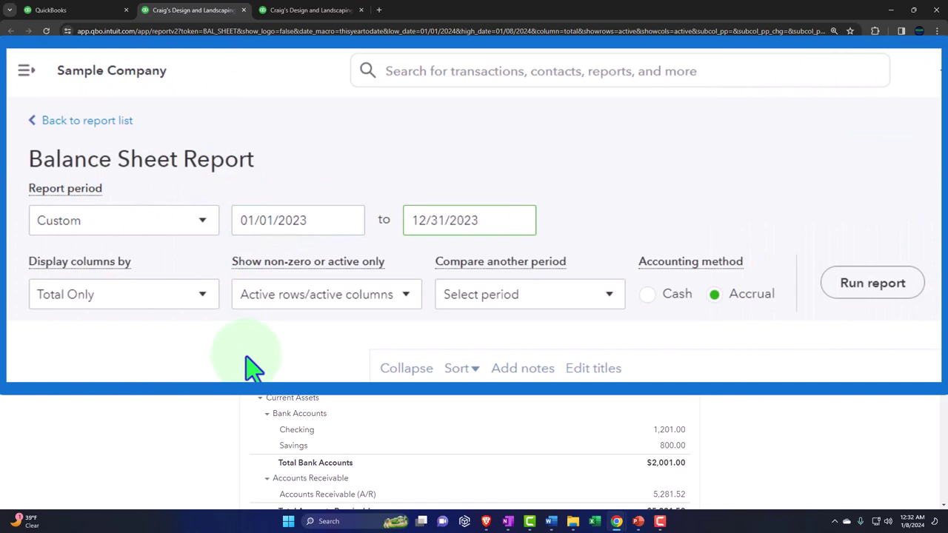
click(552, 204)
scroll(568, 201, down, 2)
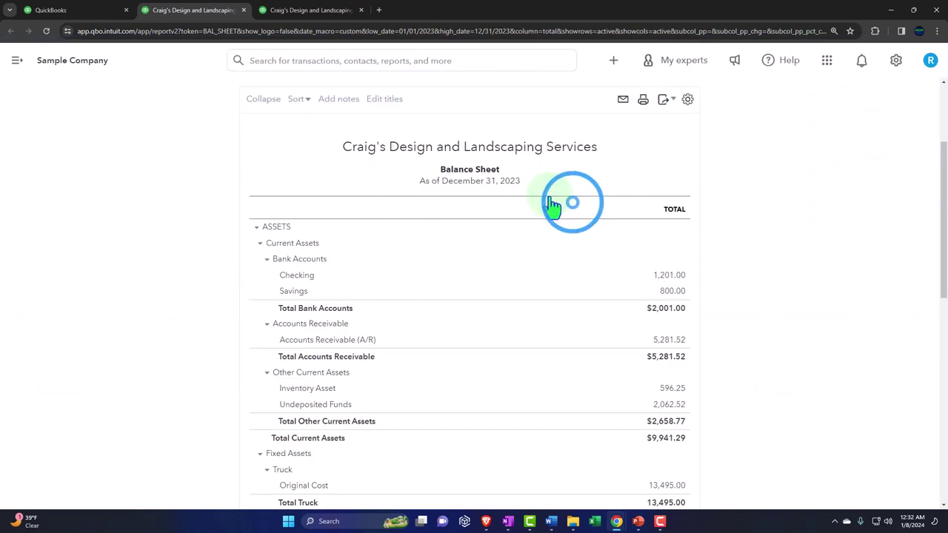
Run the Profit and Loss report for the period 01/01/2023 to 12/31/2023 with the navigation menu collapsed
click(308, 10)
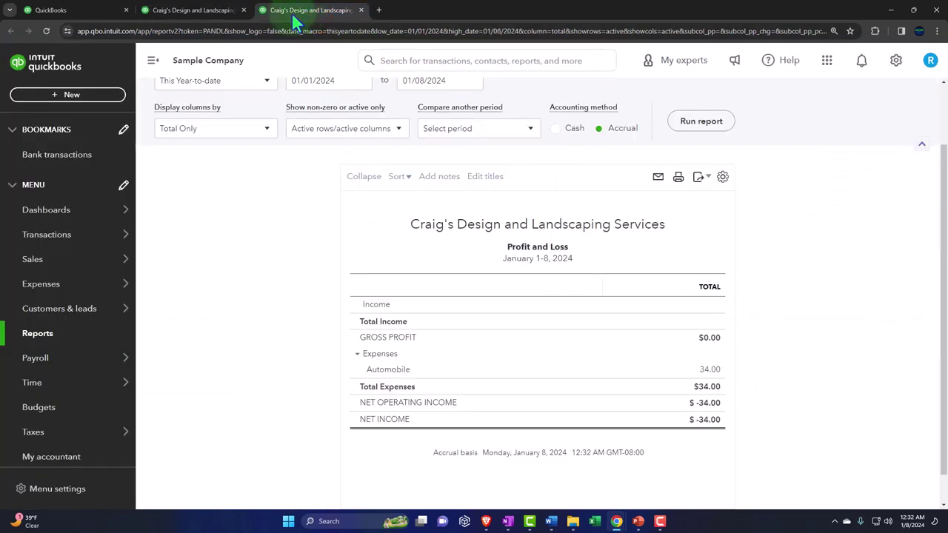
click(154, 62)
scroll(190, 220, up, 2)
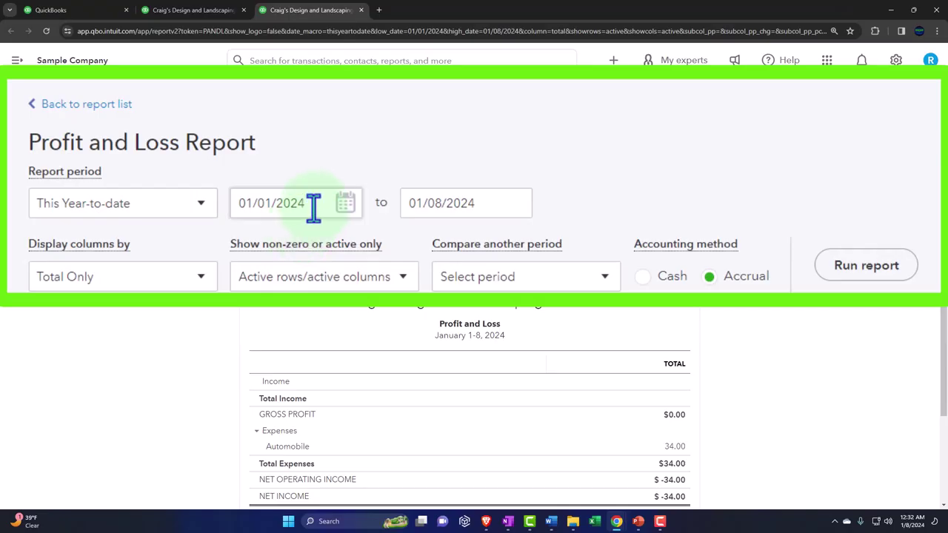
triple_click(312, 204)
text(01/01/2023)
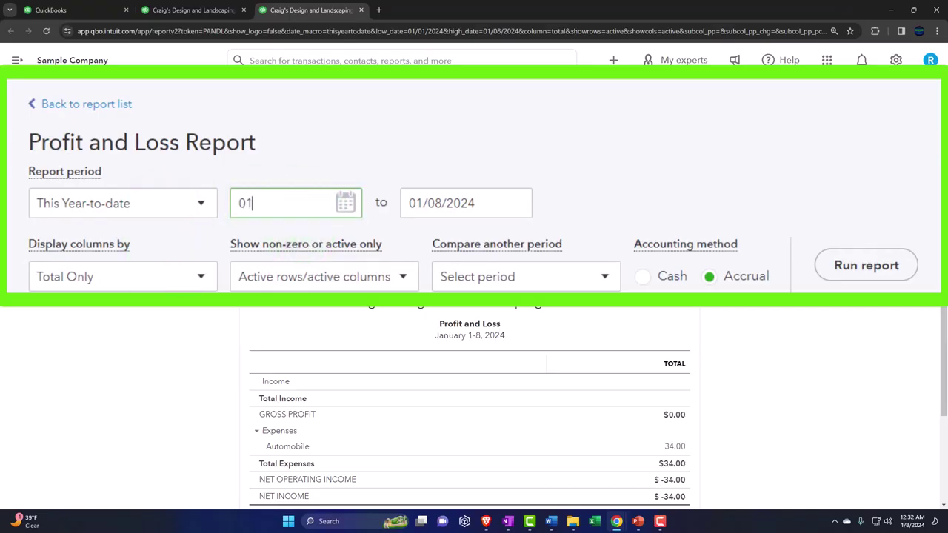
key(Tab)
text(12/31/2023)
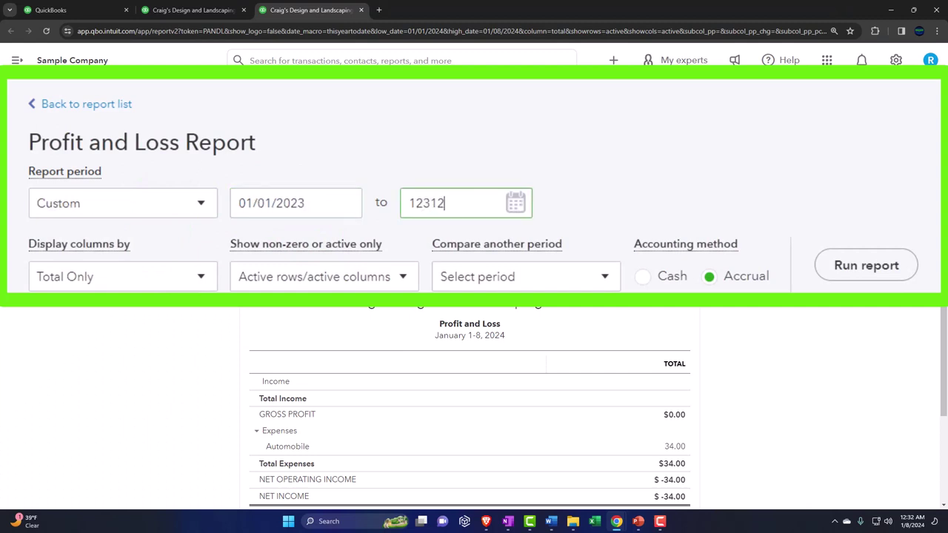
key(Tab)
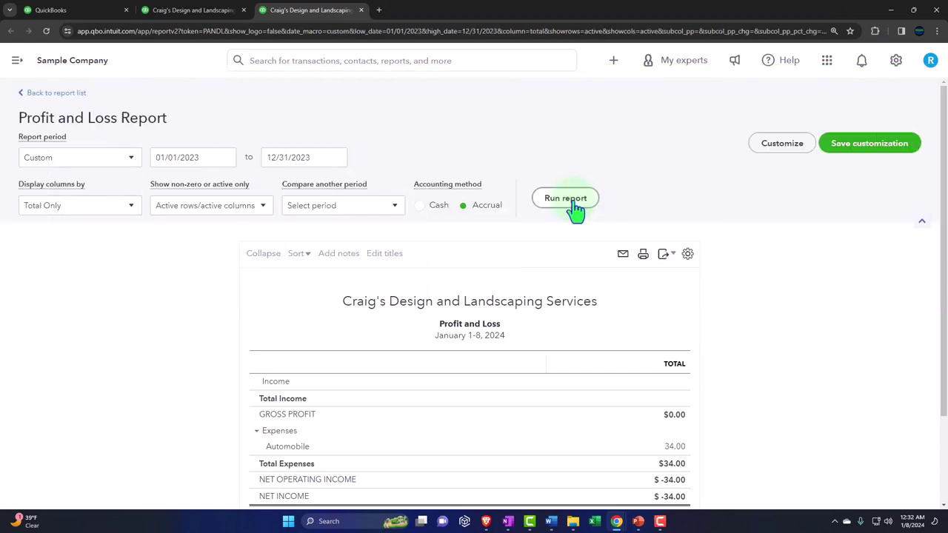
click(569, 199)
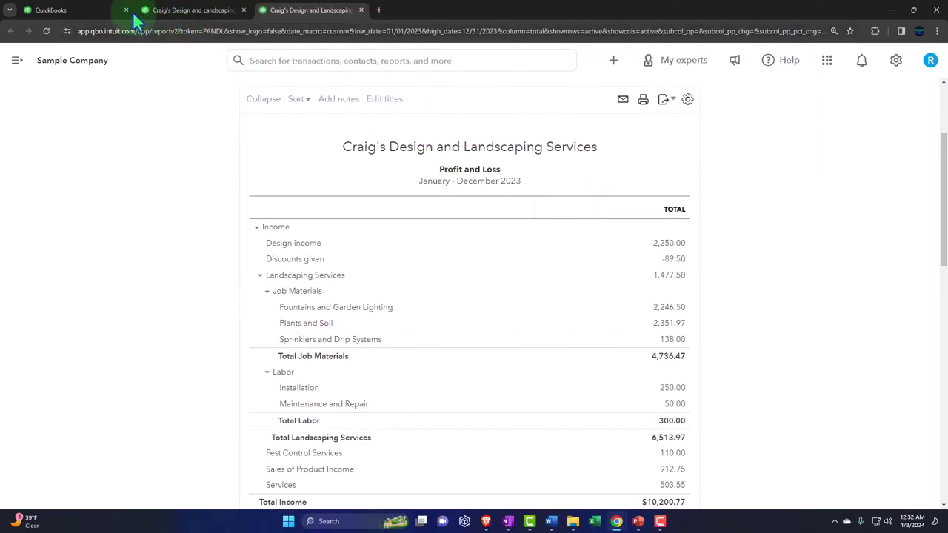
Look through the standard reports list down to the reports in the What you owe section
click(89, 10)
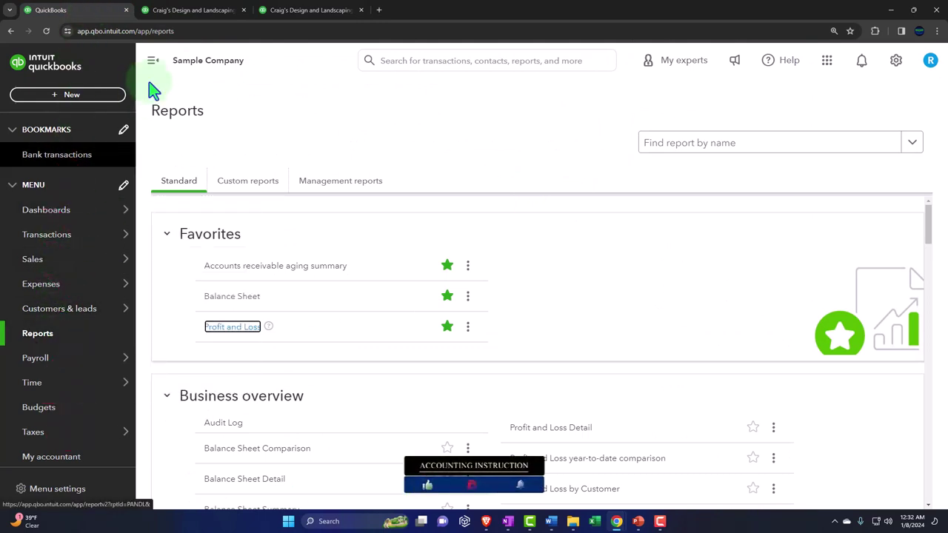
click(153, 60)
scroll(253, 270, down, 2)
scroll(253, 271, down, 8)
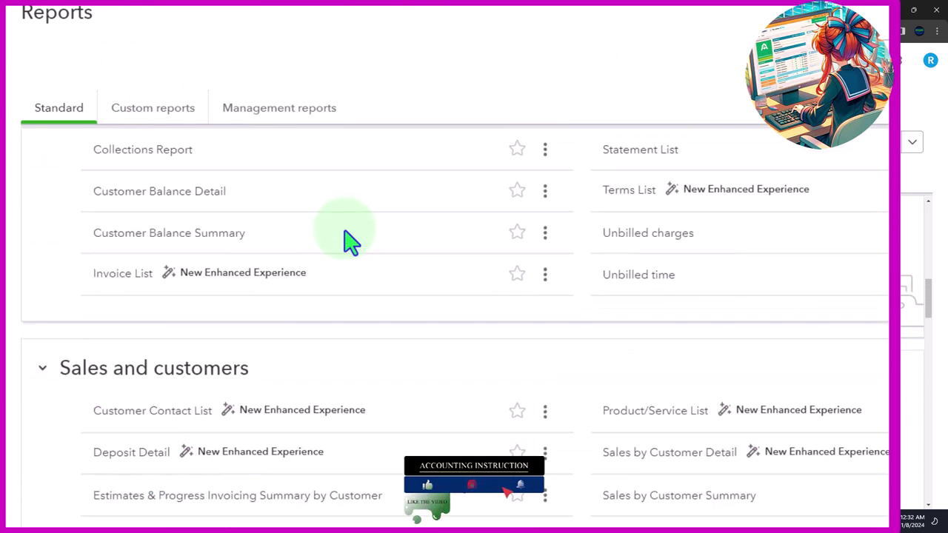
scroll(348, 241, down, 8)
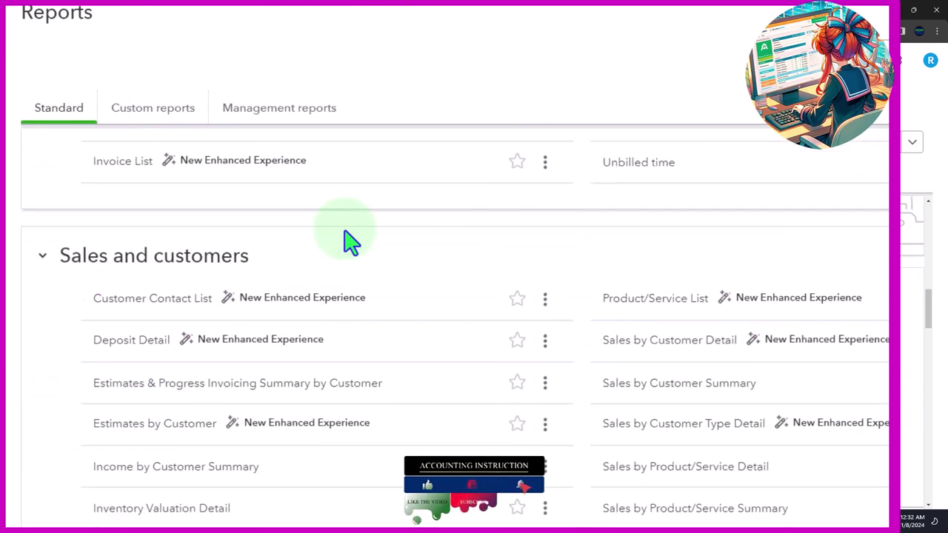
scroll(348, 241, down, 2)
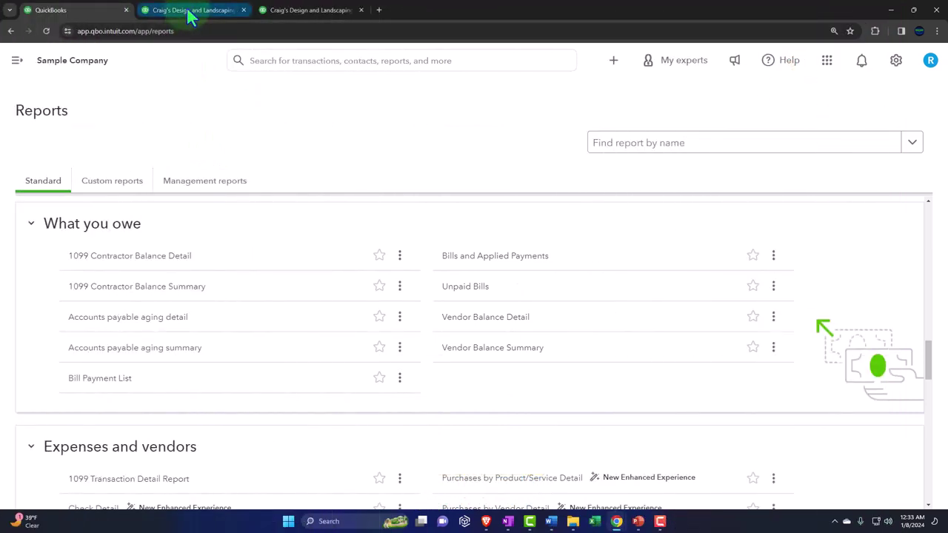
Drill into the Accounts Payable (A/P) balance on the Balance Sheet and dismiss the modern view introduction to view its transactions
click(189, 15)
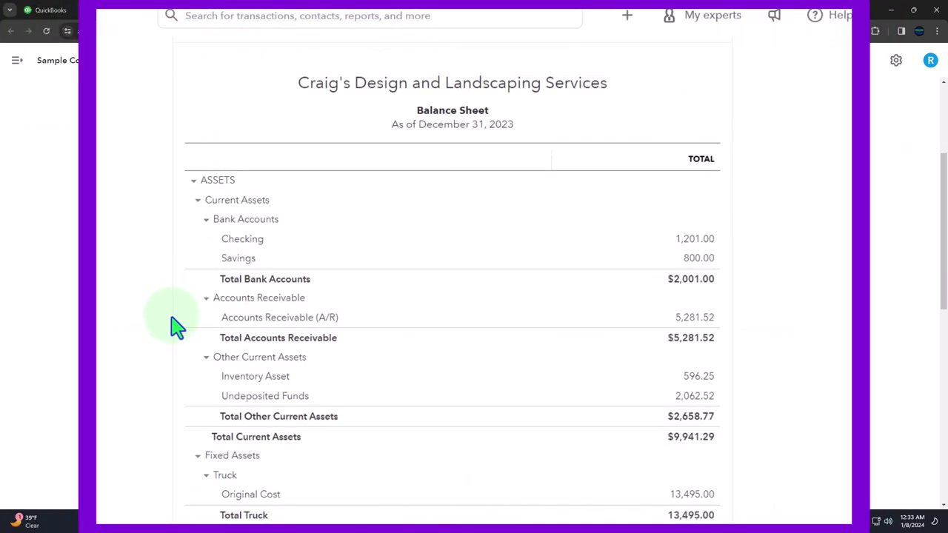
scroll(176, 326, down, 5)
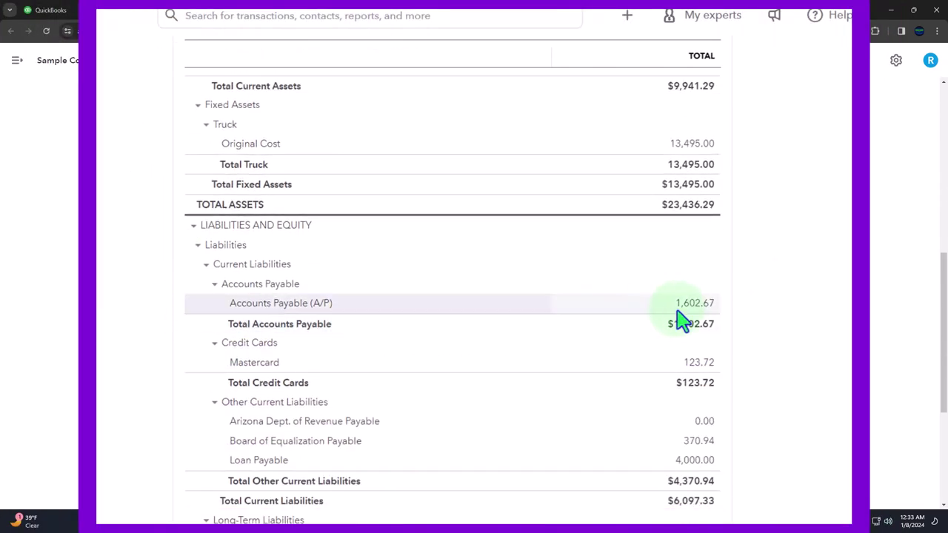
scroll(700, 297, down, 1)
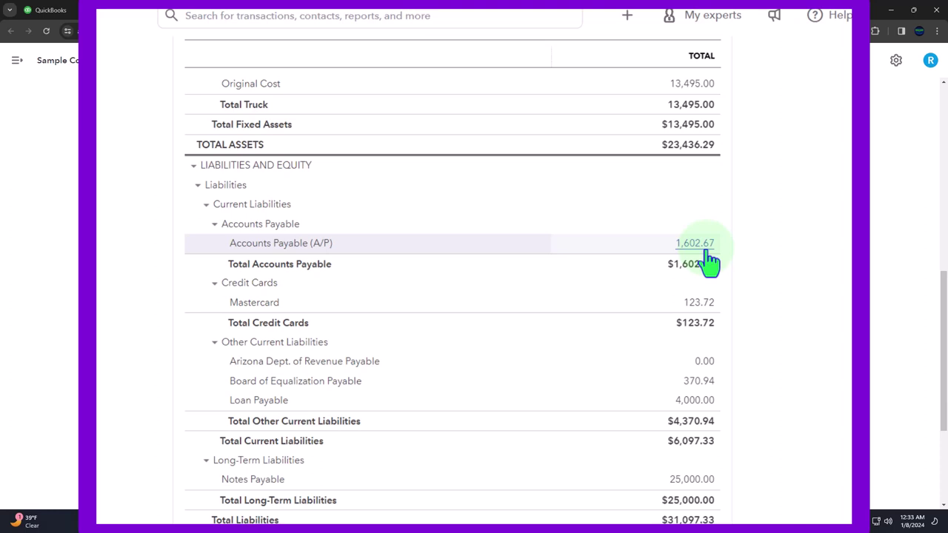
key(ctrl+plus)
key(ctrl+plus)
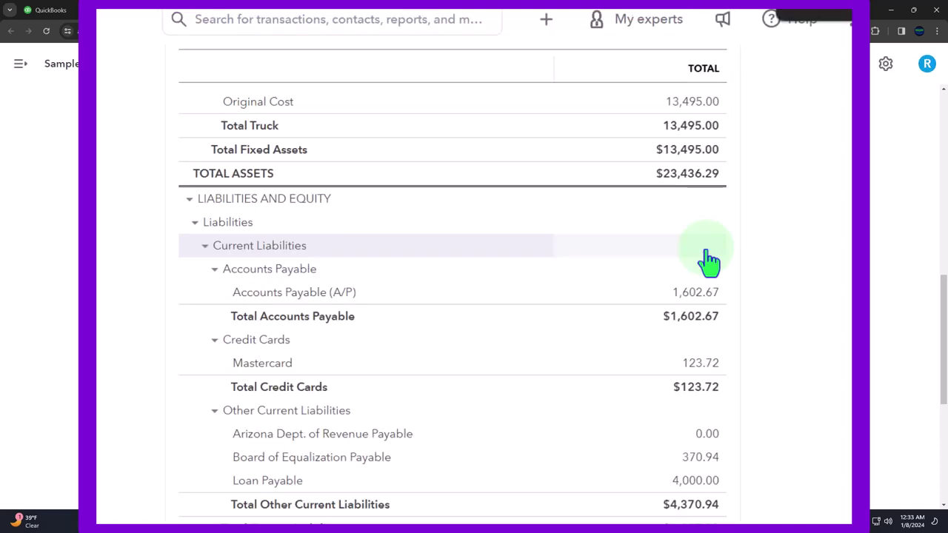
scroll(709, 260, down, 1)
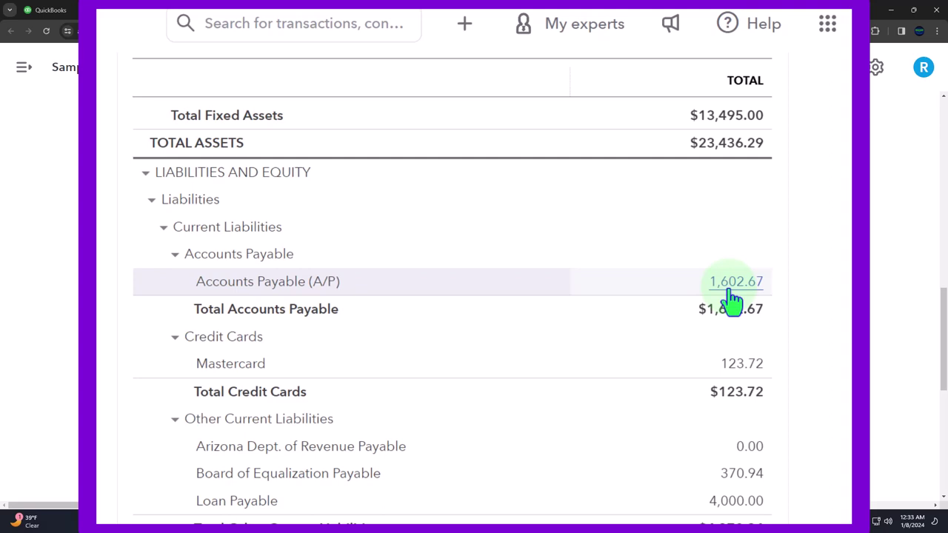
click(731, 289)
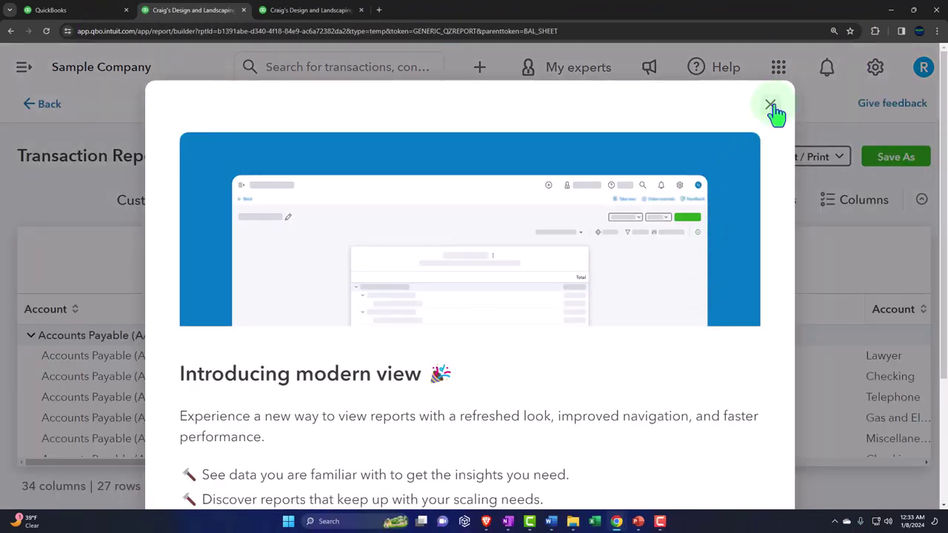
click(771, 104)
key(ctrl+minus)
key(ctrl+minus)
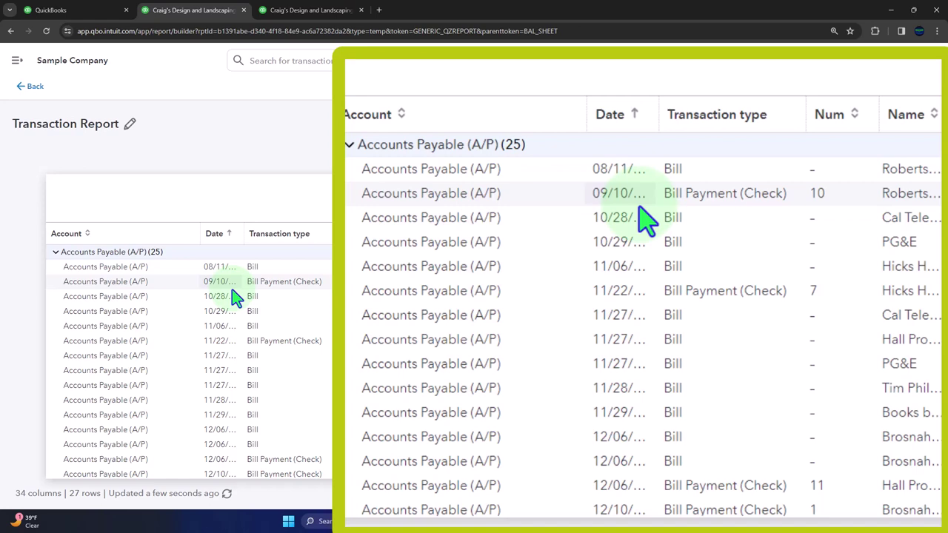
Return to the Balance Sheet, dismiss the feedback survey and go back to the Accounts Payable (A/P) balance
click(34, 88)
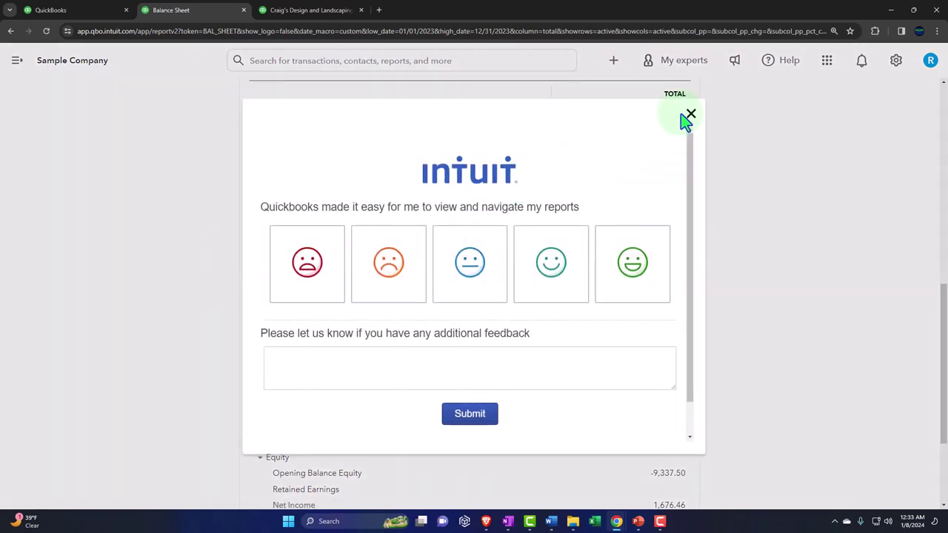
click(692, 115)
click(668, 218)
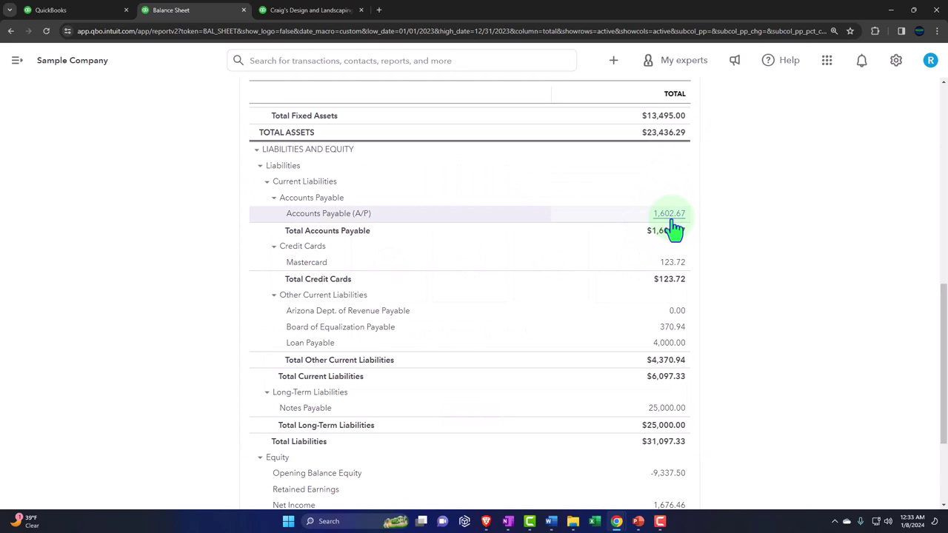
Open the Vendor Balance Summary report from the What you owe section of the reports list in a new browser tab
click(97, 16)
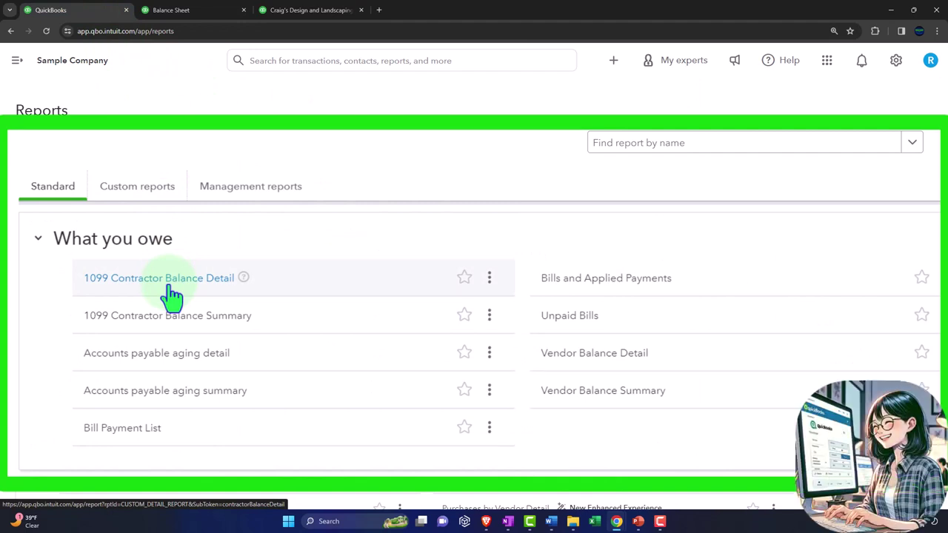
click(167, 276)
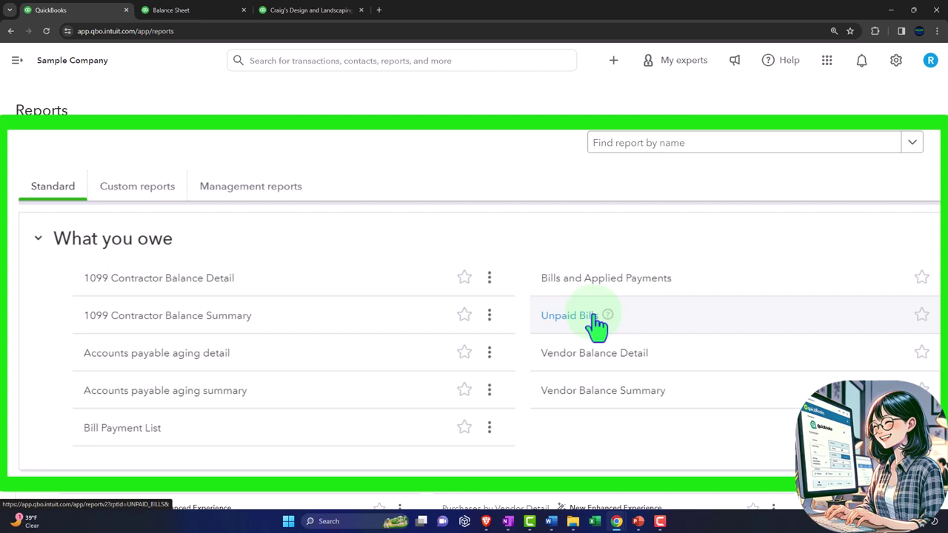
right_click(630, 391)
click(669, 401)
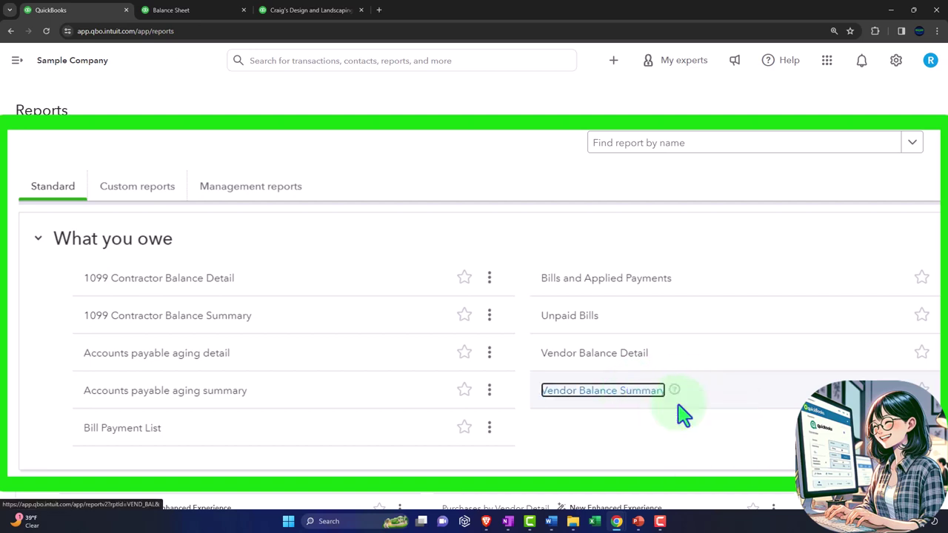
click(426, 10)
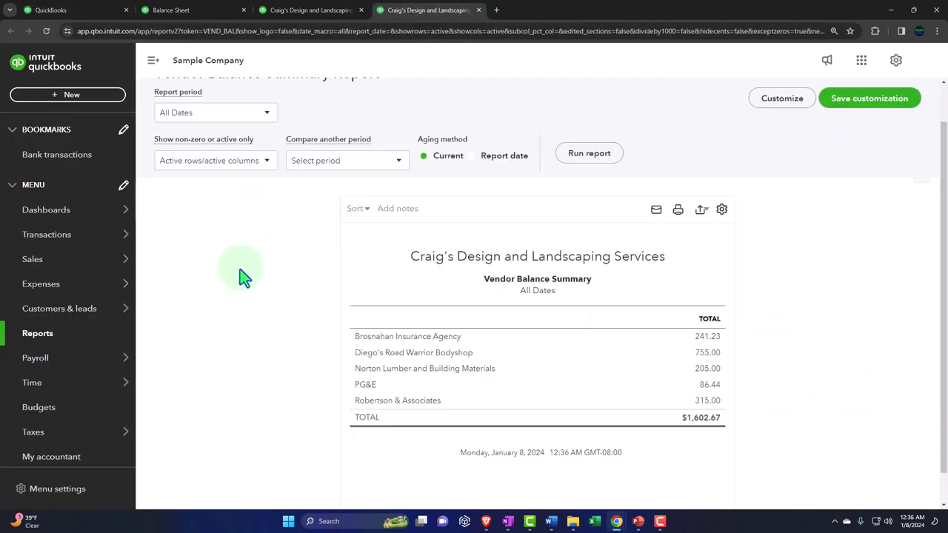
Run the Vendor Balance Summary with a custom report period as of 12/31/2023 and collapse the navigation menu
click(255, 126)
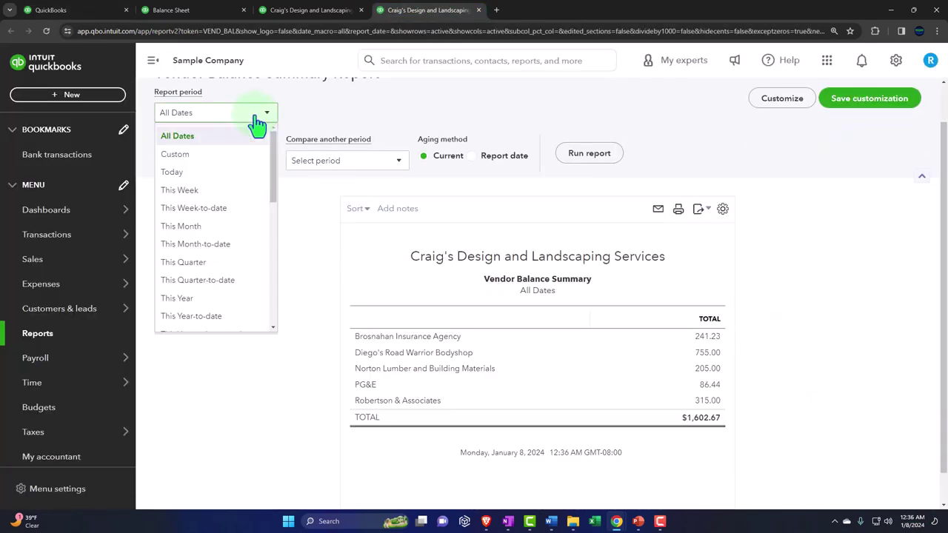
click(239, 154)
scroll(237, 170, up, 1)
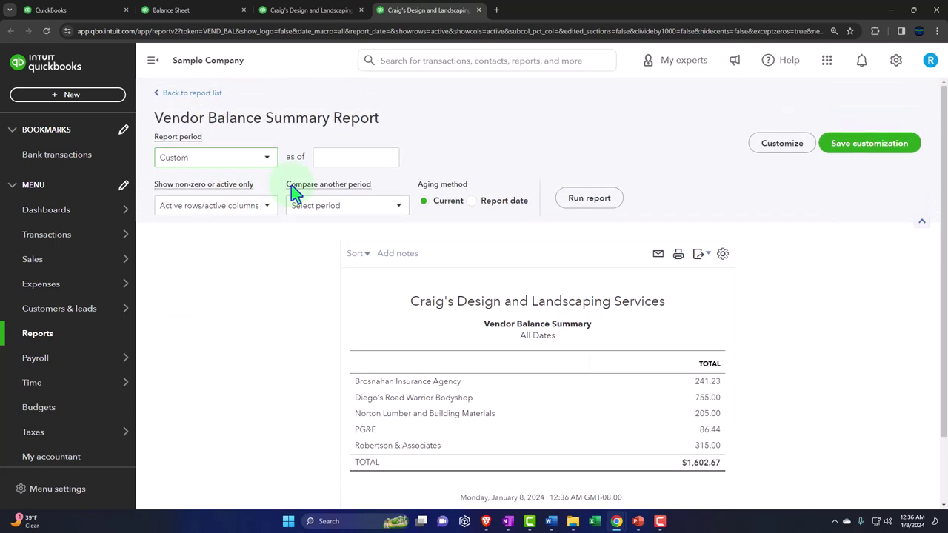
click(334, 161)
text(12/31/2023)
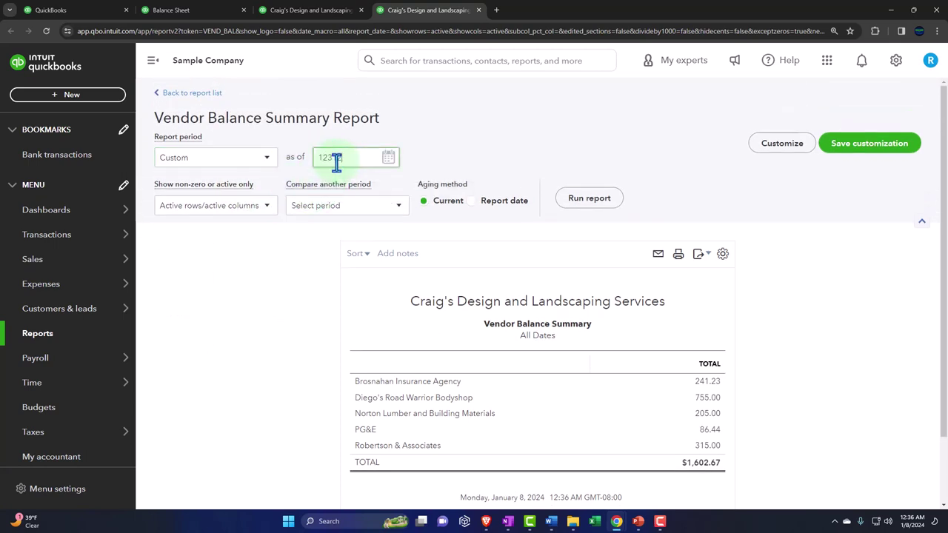
key(Tab)
click(586, 198)
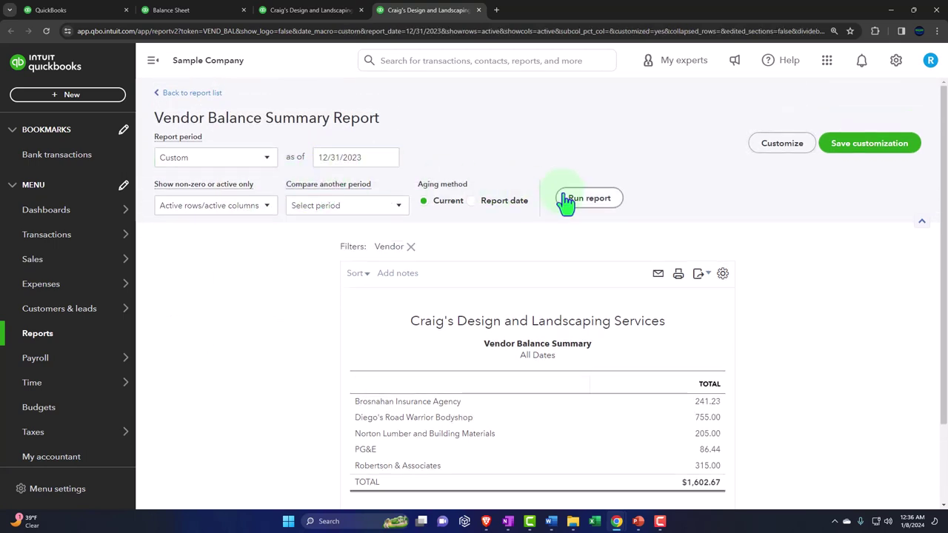
scroll(561, 199, down, 1)
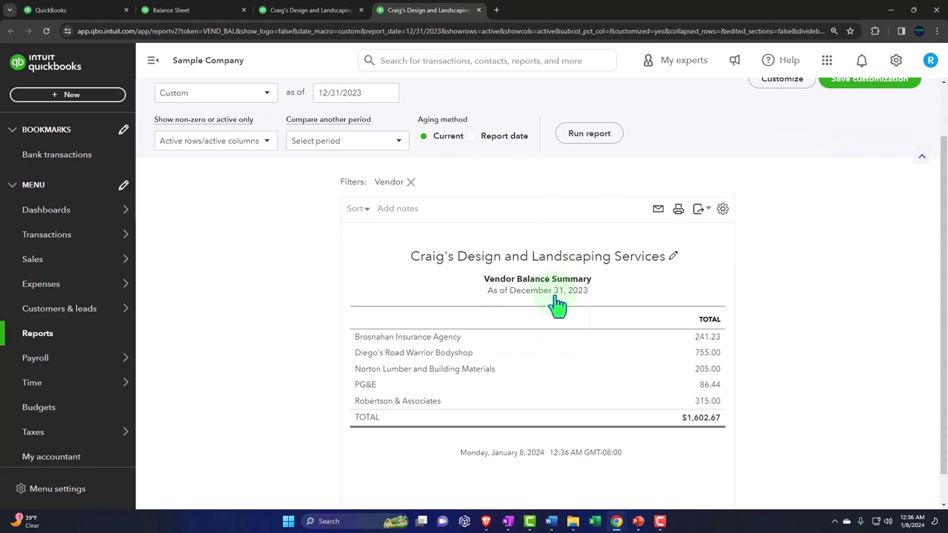
click(152, 60)
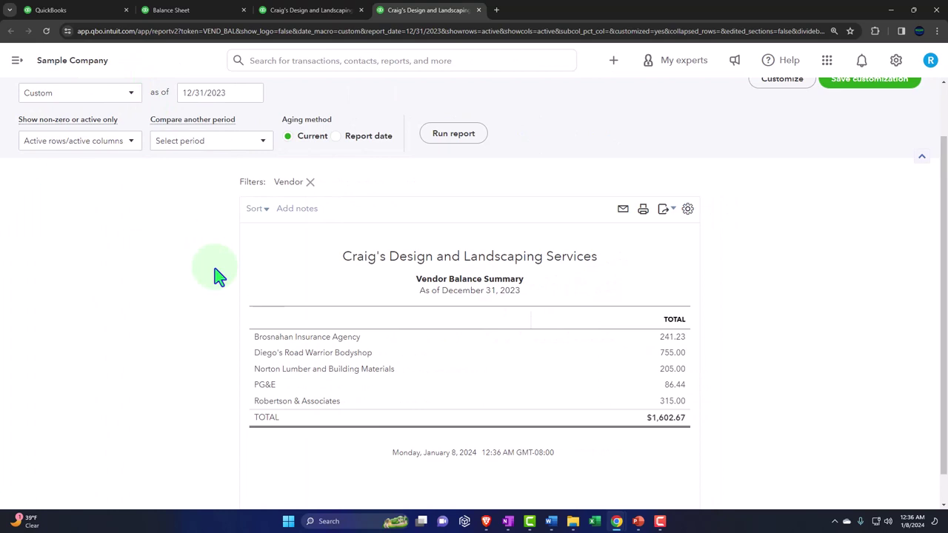
scroll(208, 270, down, 1)
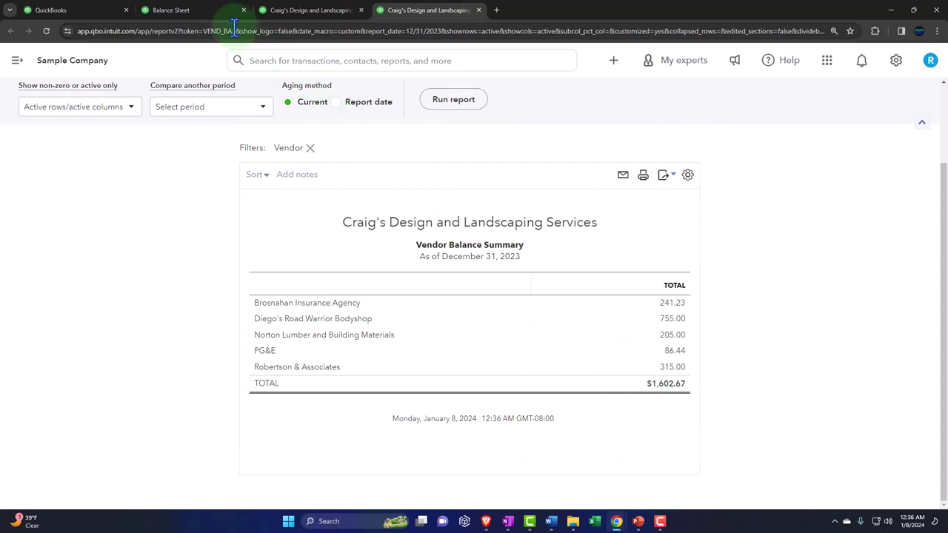
Compare the Accounts Payable (A/P) balance on the Balance Sheet with the Vendor Balance Summary total
click(211, 12)
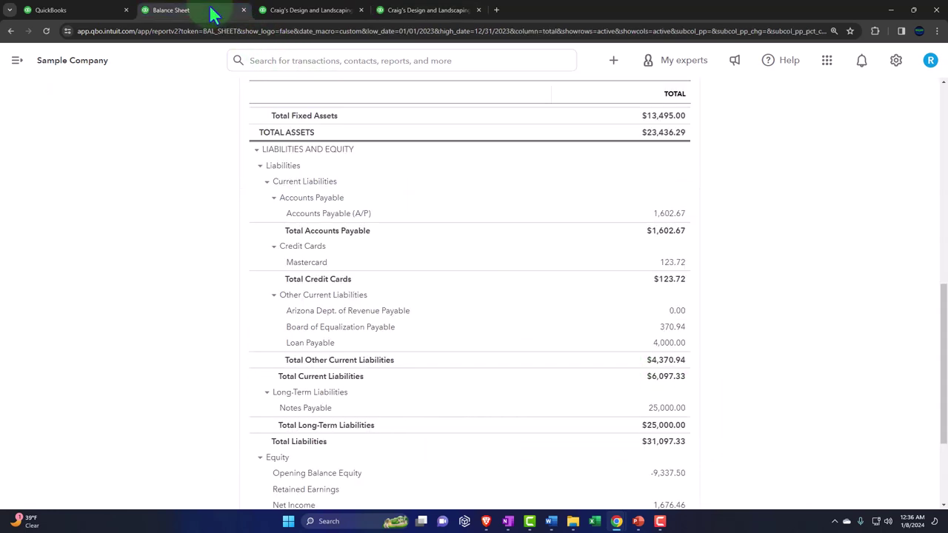
click(667, 223)
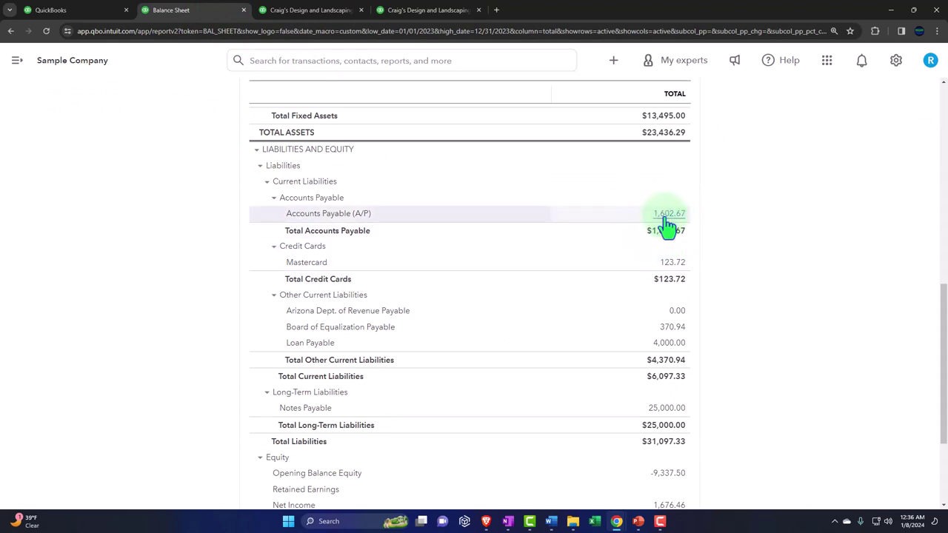
click(438, 12)
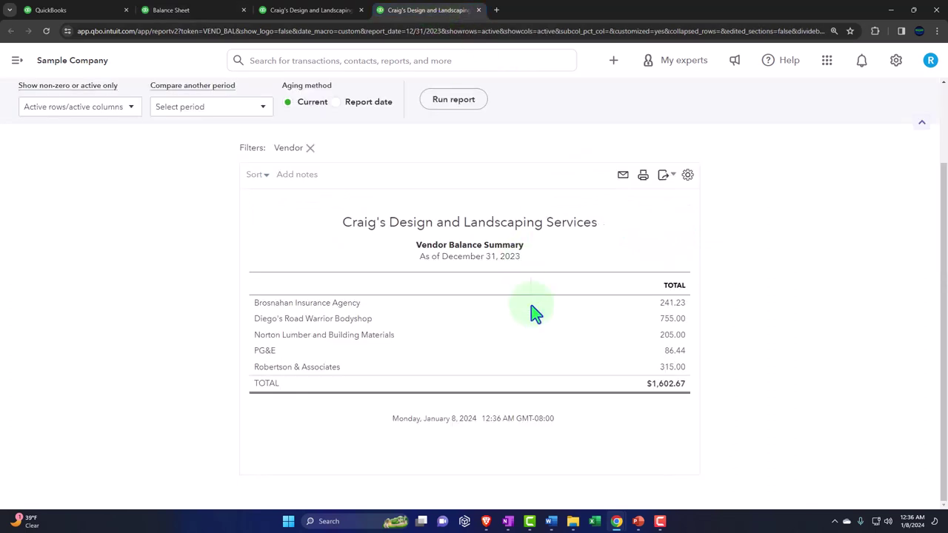
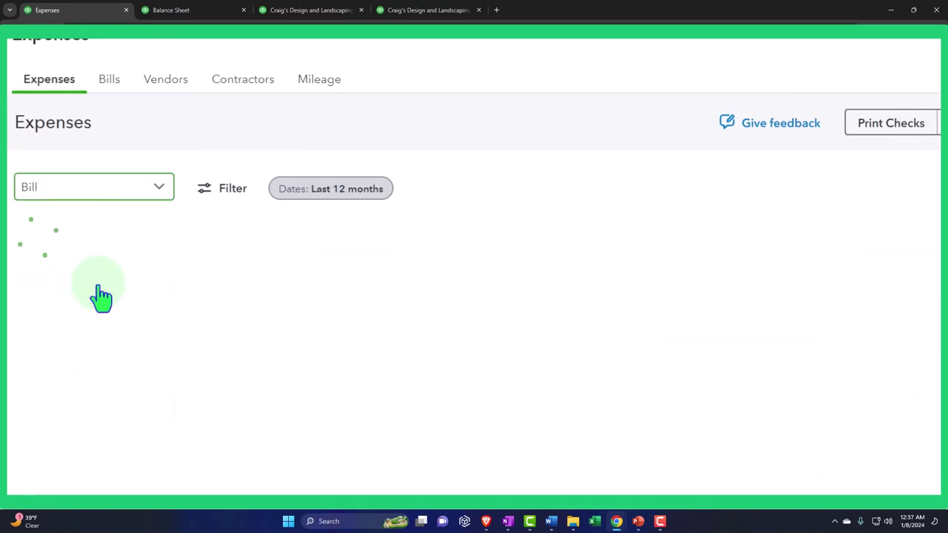
Filter the bills in the Expenses list to Open status, keeping the last 12 months date range
click(226, 194)
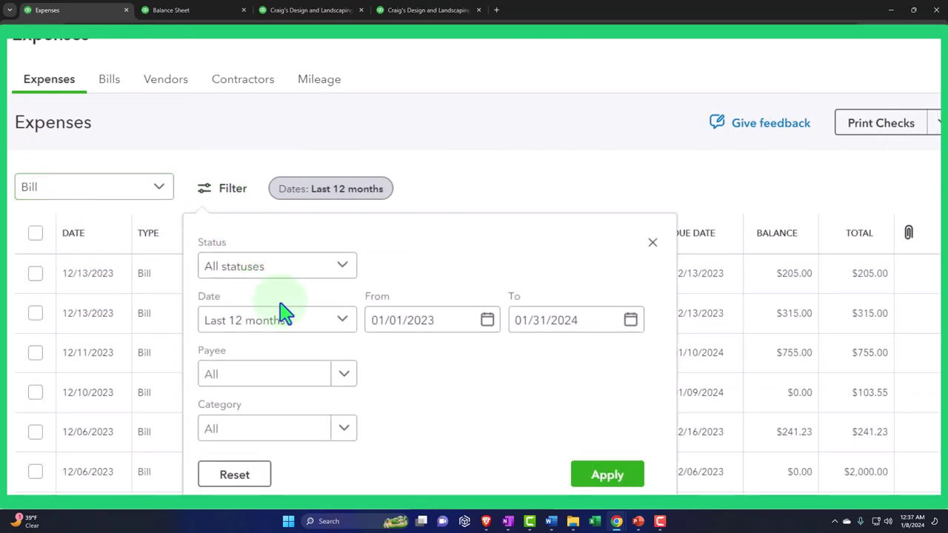
click(317, 338)
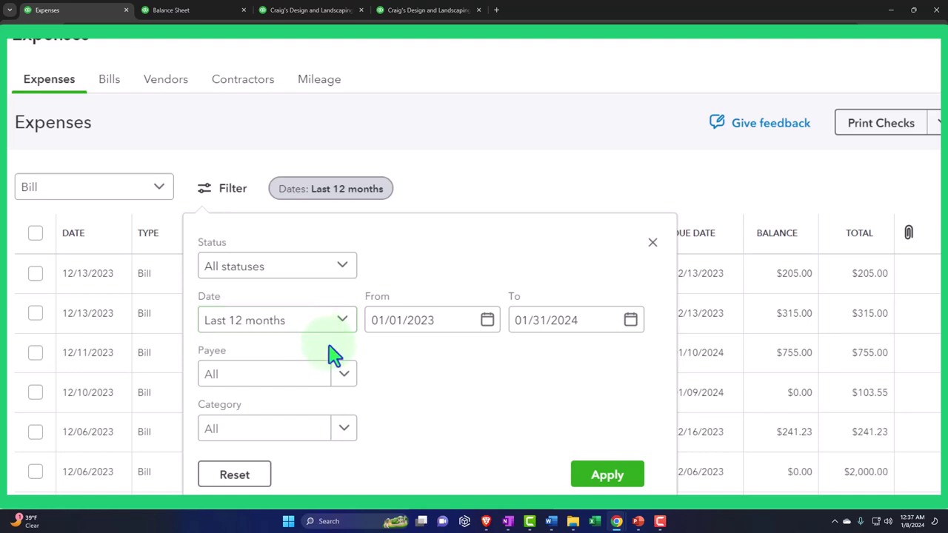
click(343, 271)
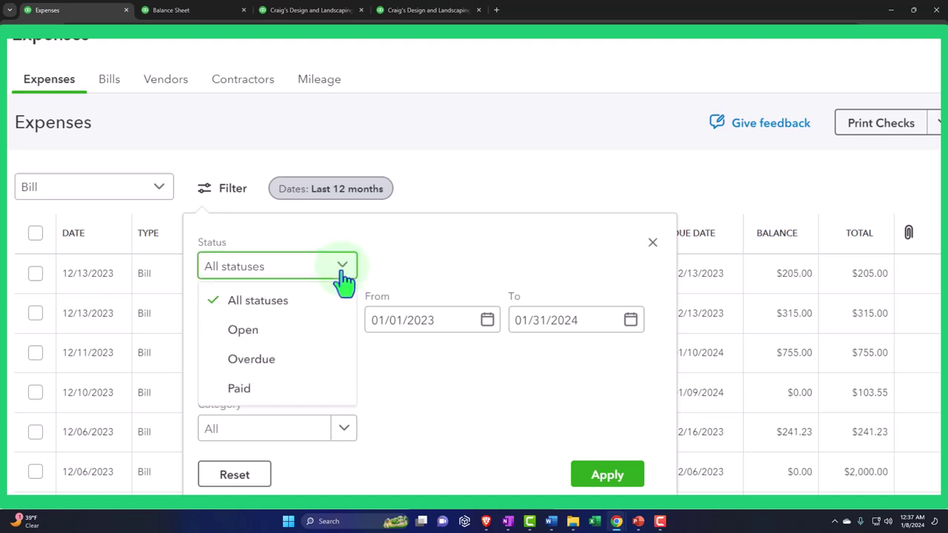
click(328, 334)
click(629, 480)
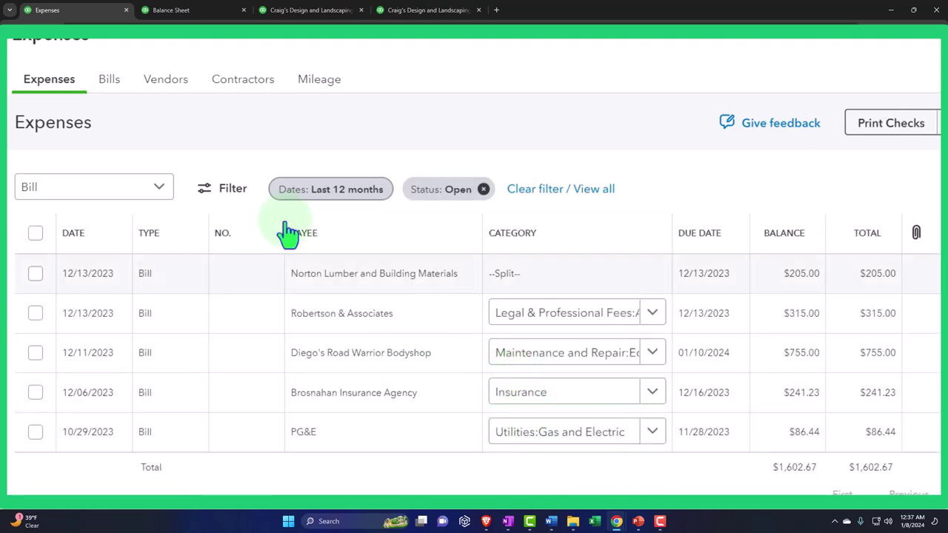
Review the unpaid bills on the Bills page
click(117, 84)
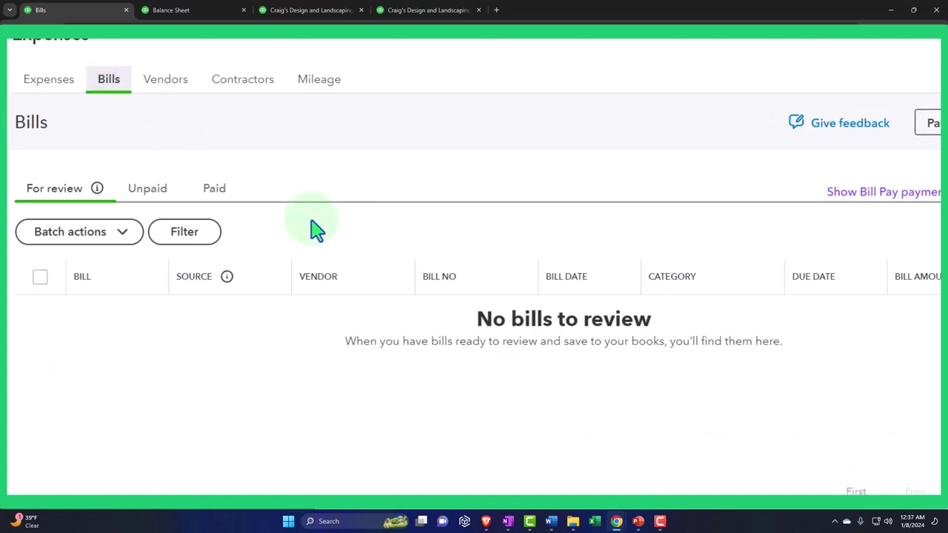
click(152, 191)
scroll(326, 327, down, 1)
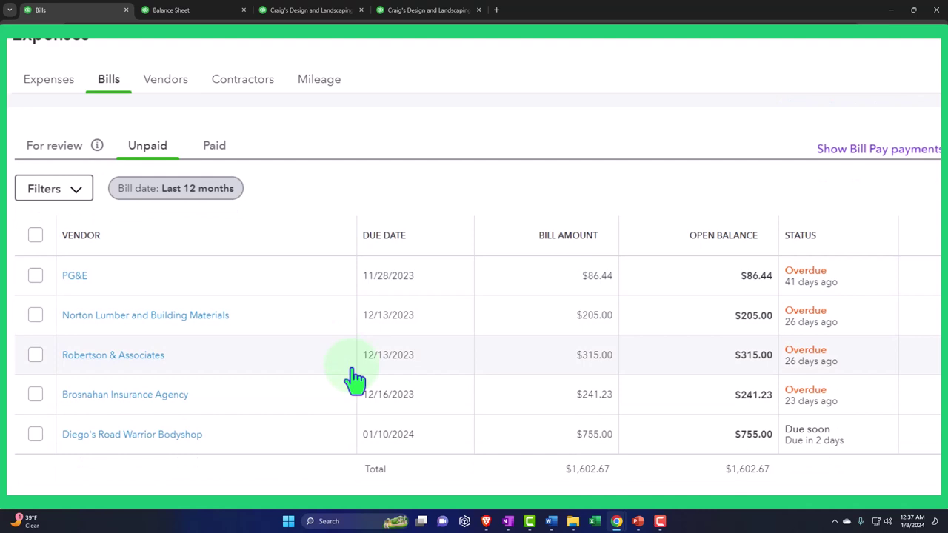
scroll(349, 377, up, 1)
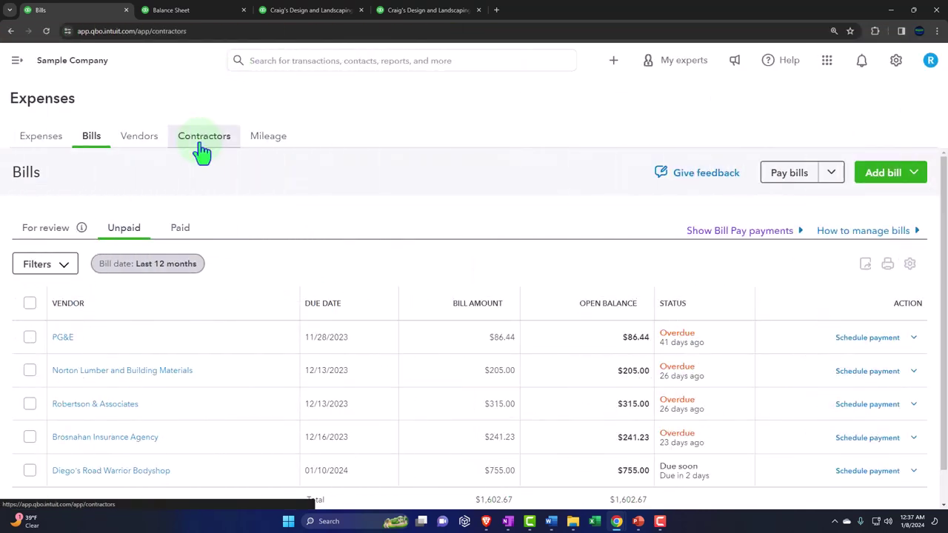
Show only the vendors with open bills in the Vendors list and review their open balances
click(202, 148)
click(149, 144)
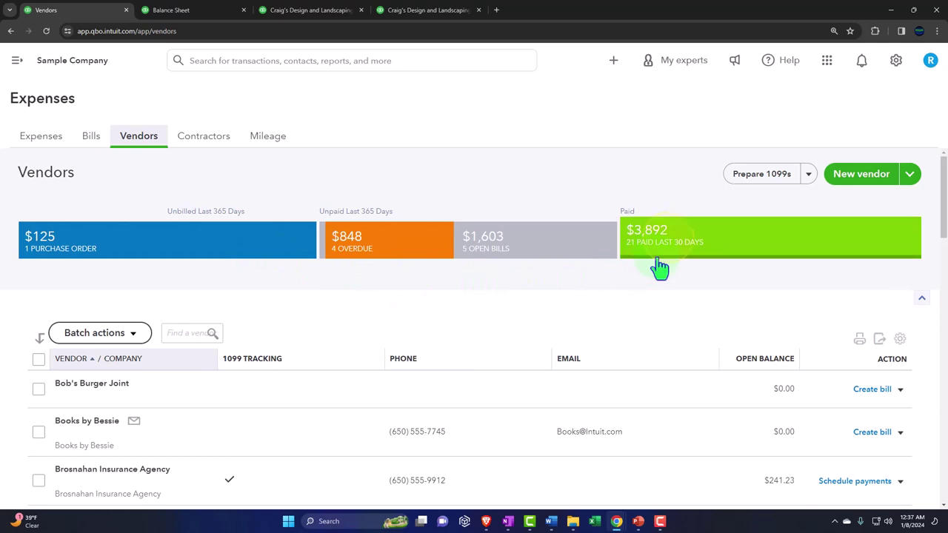
click(553, 256)
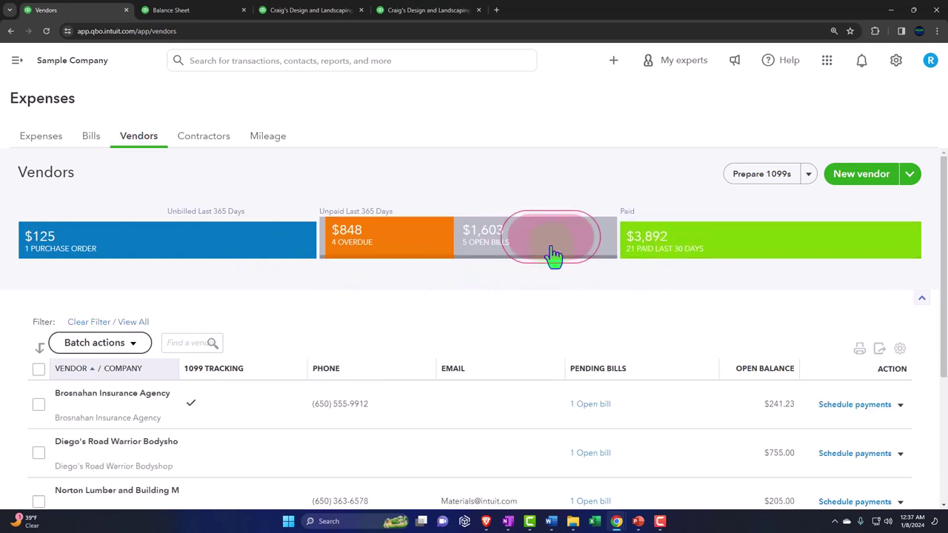
scroll(555, 254, down, 2)
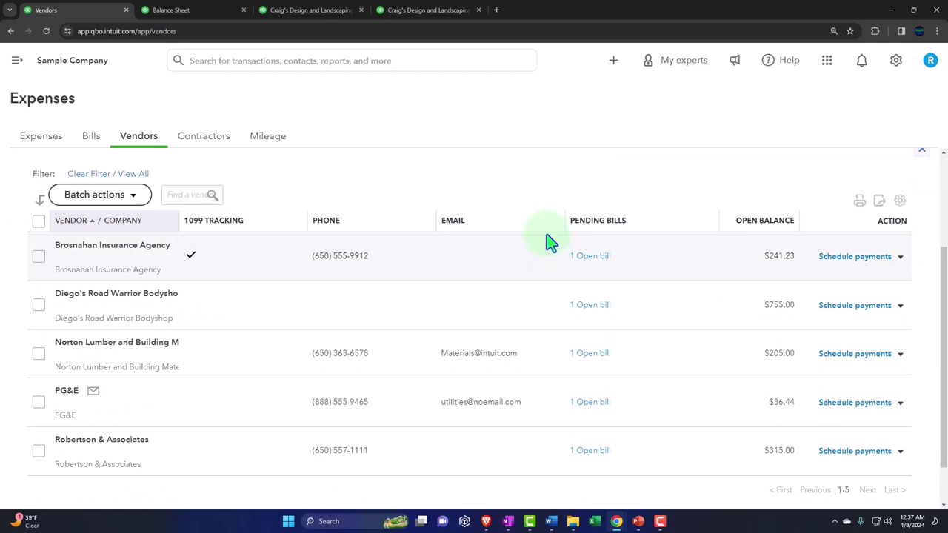
Review the open bills in the Pay Bills form and close it without recording a payment
click(613, 61)
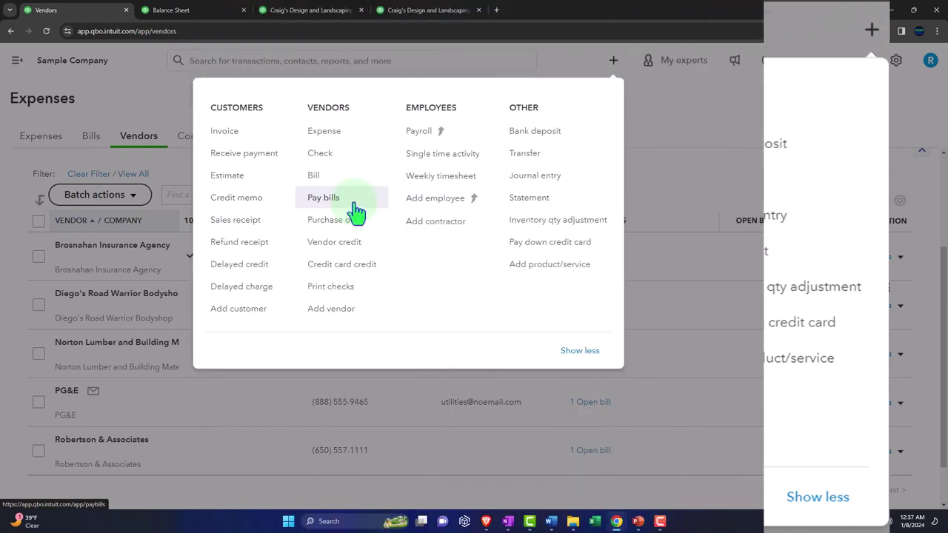
click(404, 250)
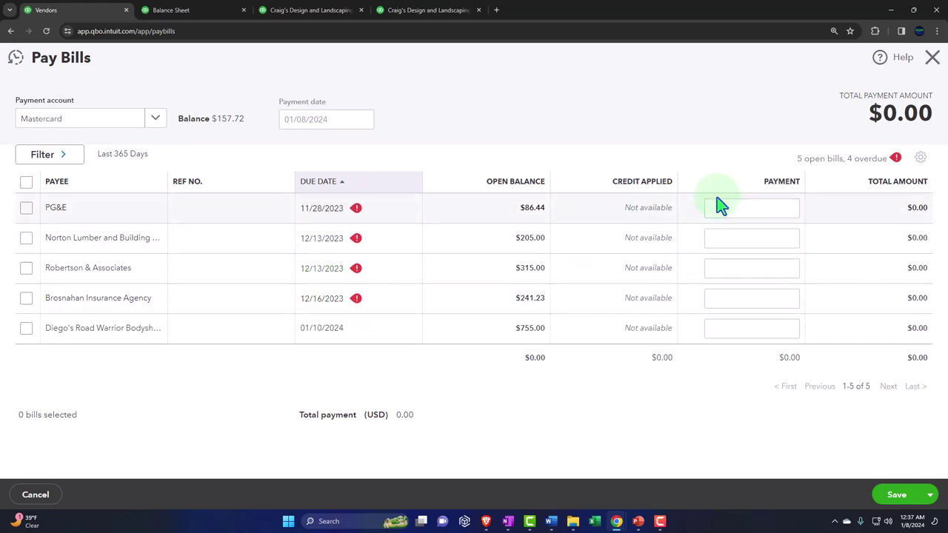
click(933, 58)
Check the Vendor Balance Summary again and return to the Accounts Payable (A/P) line on the Balance Sheet
click(438, 10)
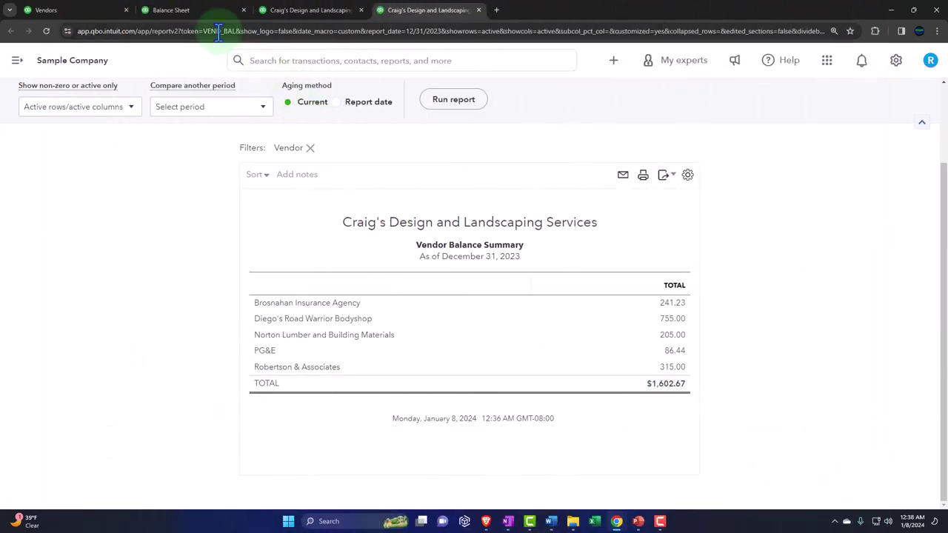
click(202, 17)
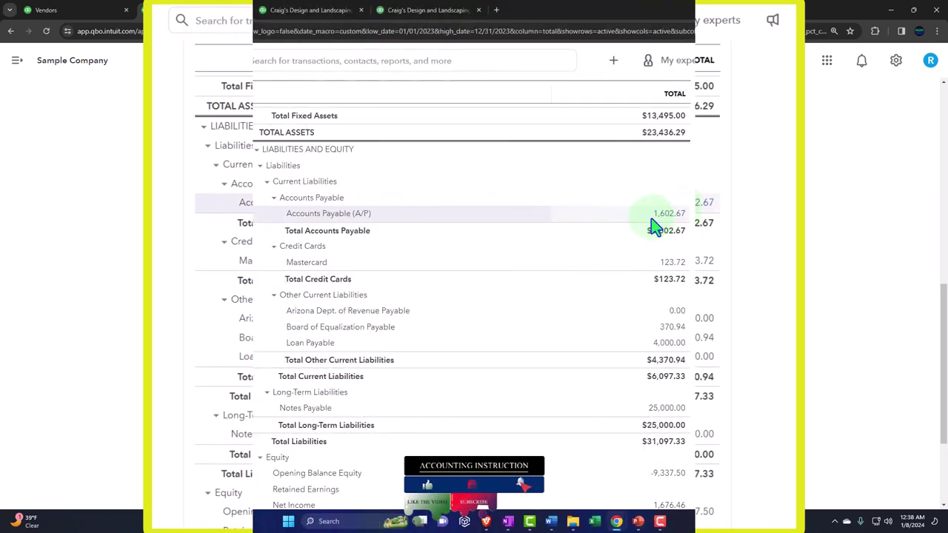
Go back to the standard reports list with the navigation menu collapsed and find the What you owe section
click(65, 11)
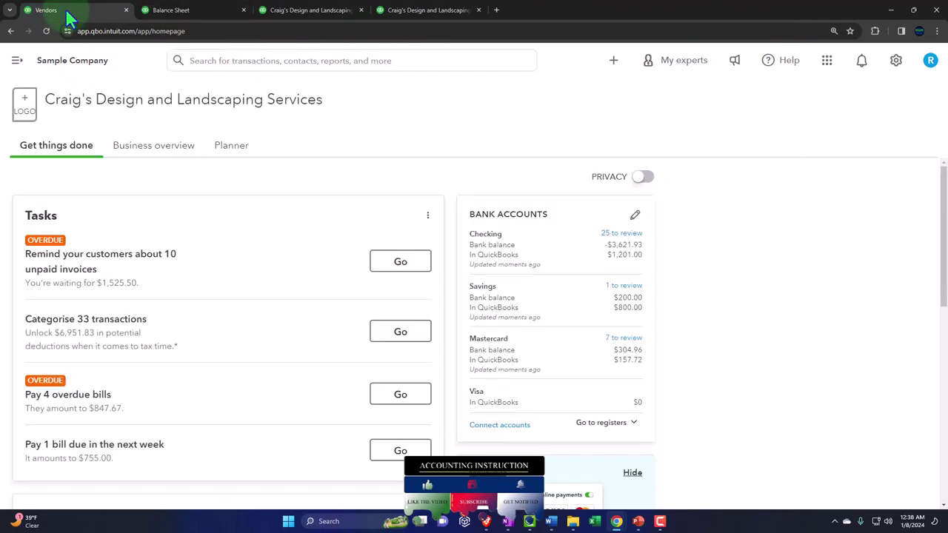
click(16, 60)
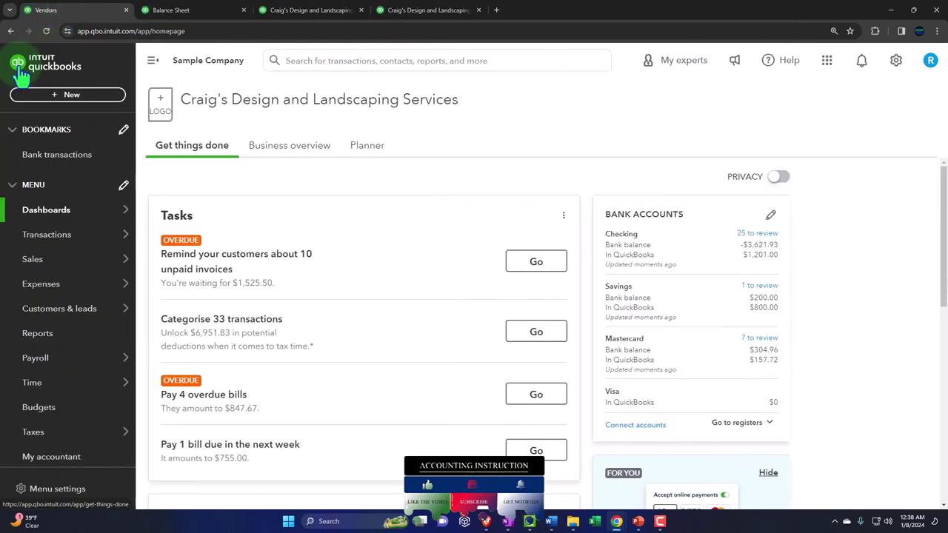
mouse_move(63, 300)
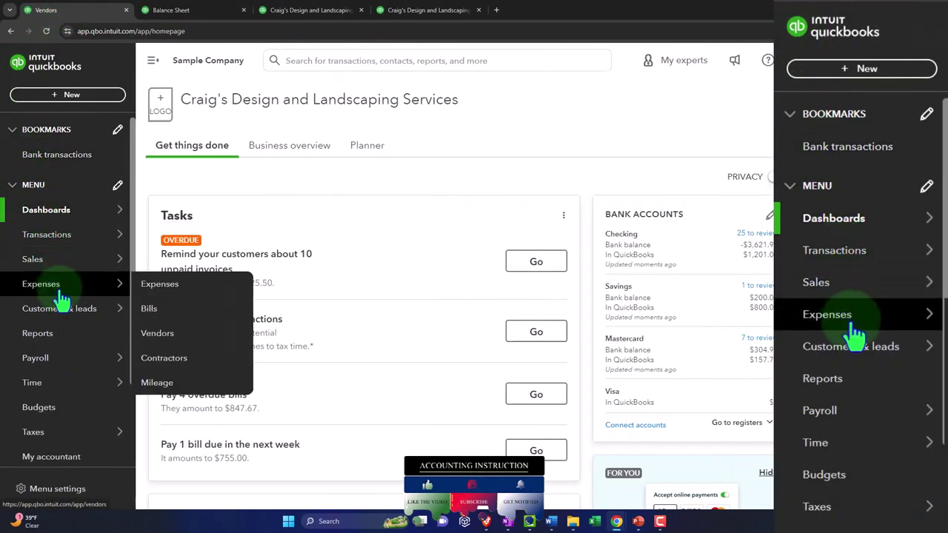
click(37, 334)
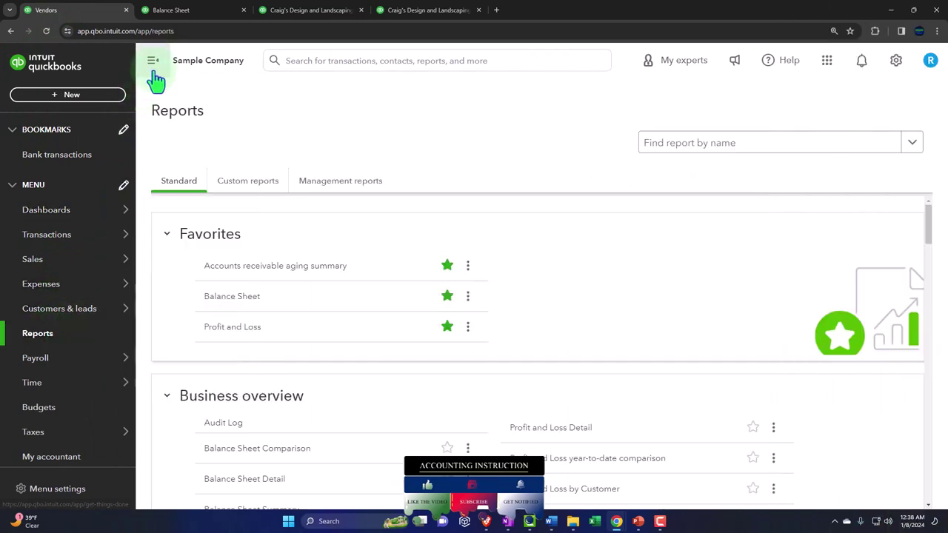
click(154, 74)
scroll(190, 286, down, 5)
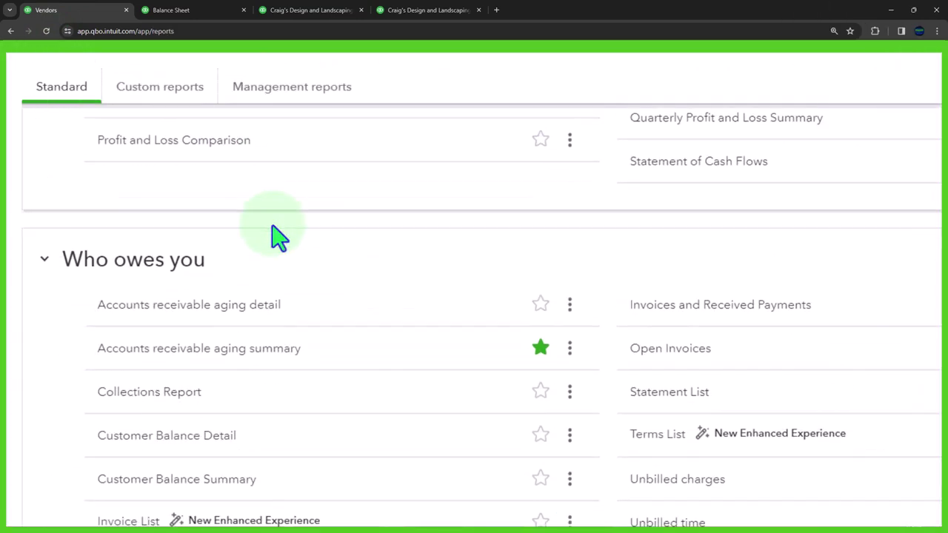
scroll(278, 236, down, 10)
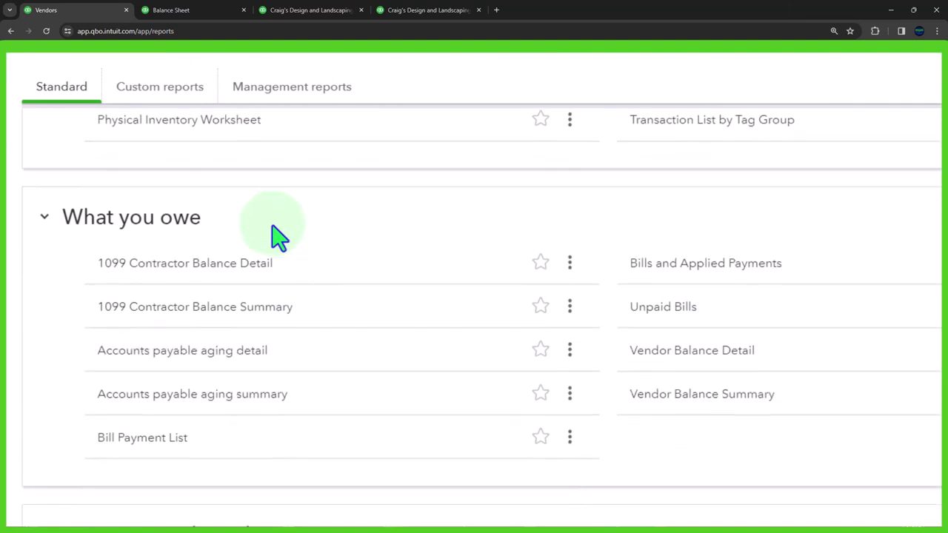
Open the Vendor Balance Detail report from the What you owe section in a new browser tab
scroll(278, 236, down, 1)
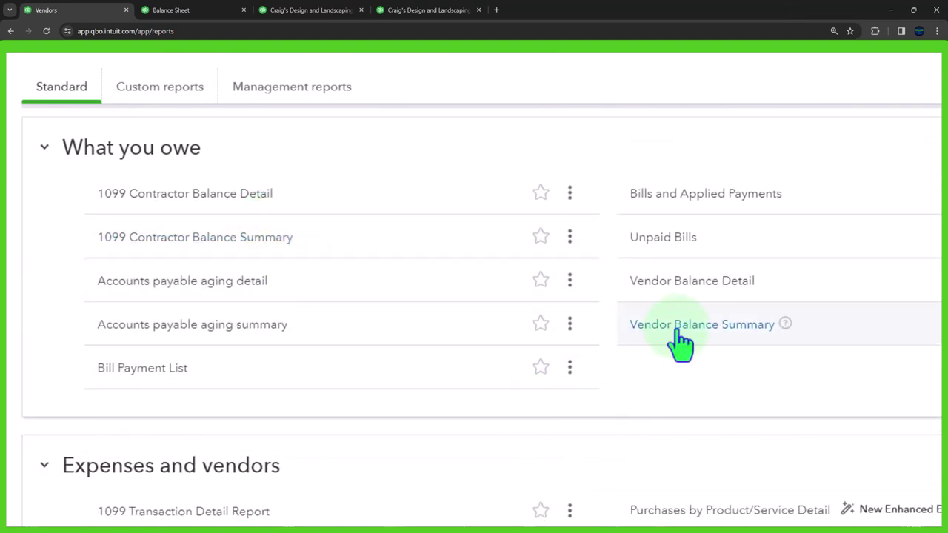
right_click(695, 283)
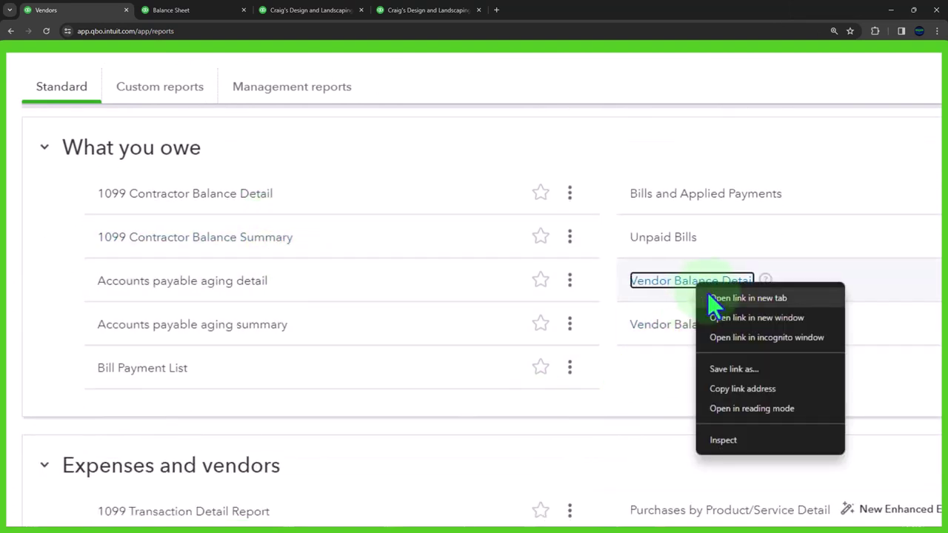
click(741, 298)
click(537, 14)
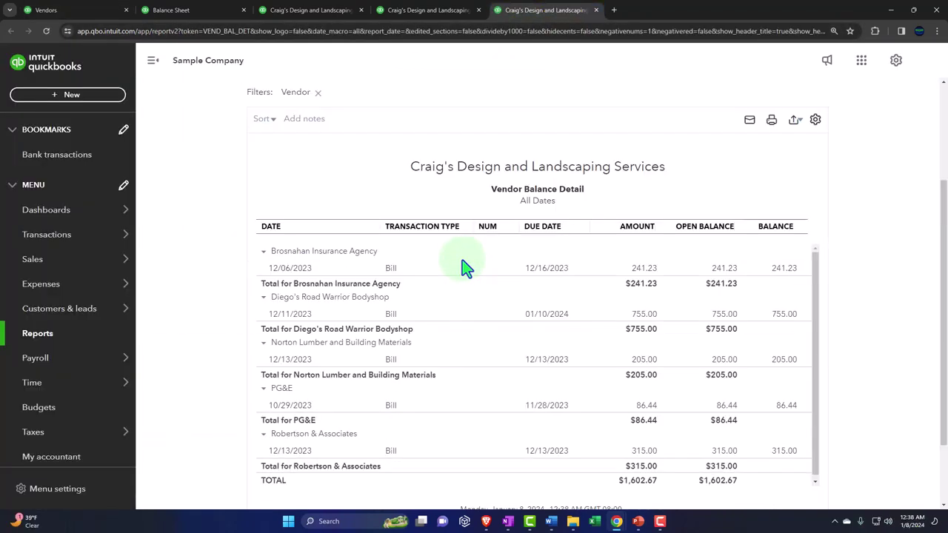
Run the Vendor Balance Detail report for a custom period as of 12/31/2023
scroll(315, 311, up, 3)
click(266, 160)
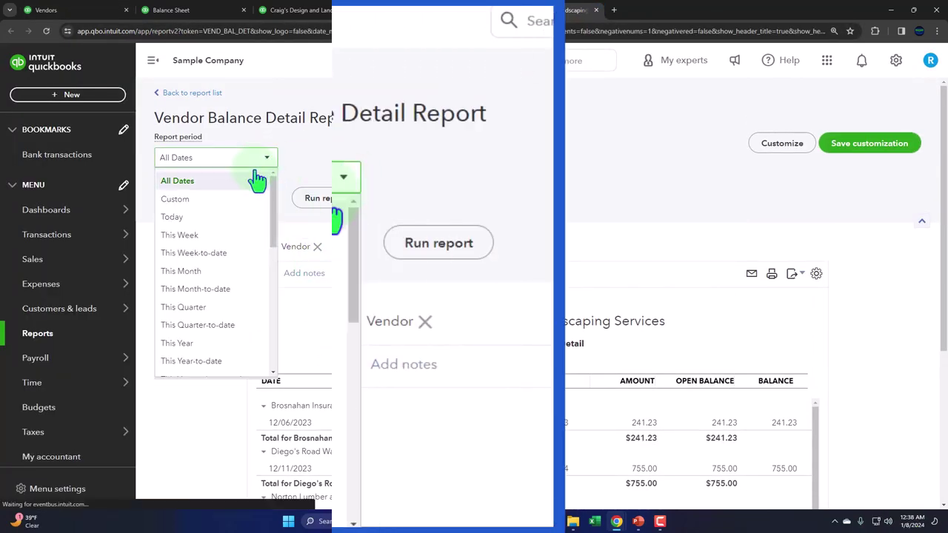
click(296, 245)
click(477, 185)
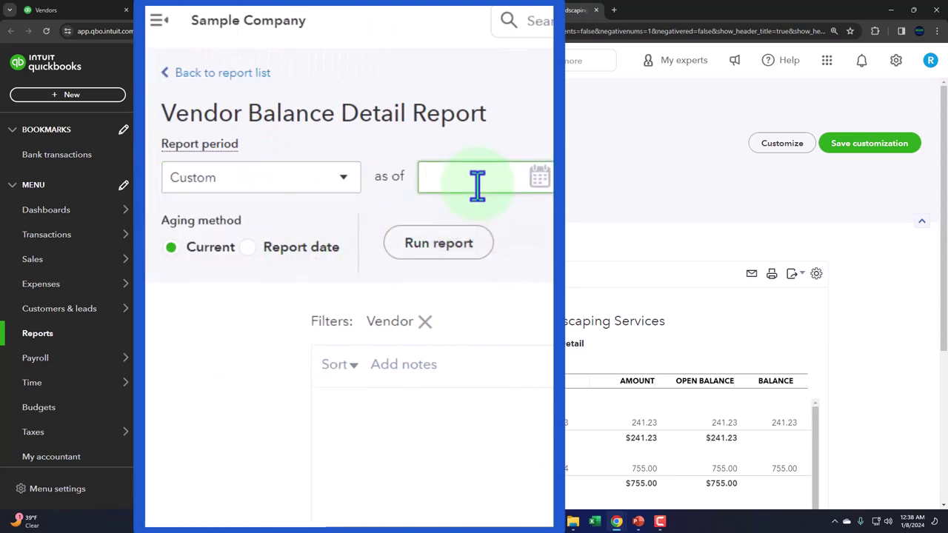
click(326, 200)
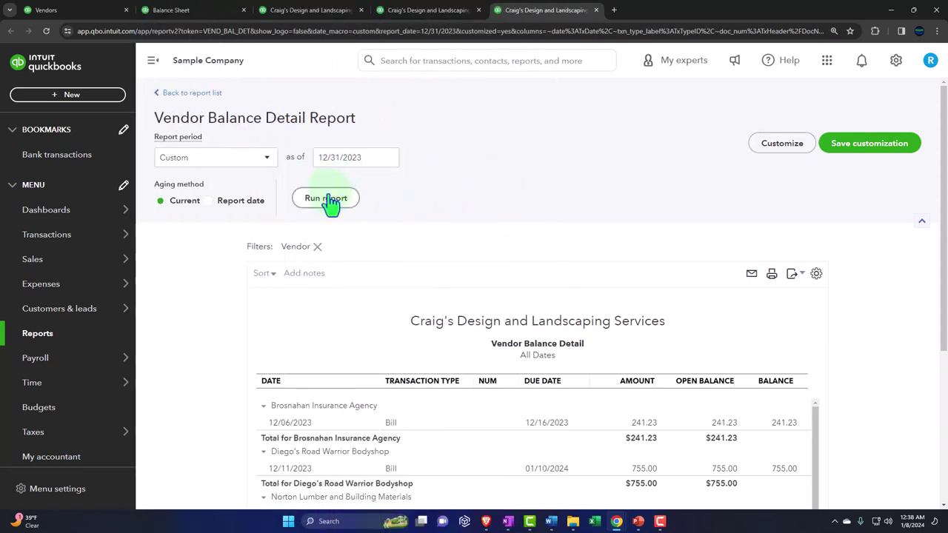
Collapse the navigation menu and review each vendor's open bills in the Vendor Balance Detail report down to the total
click(152, 61)
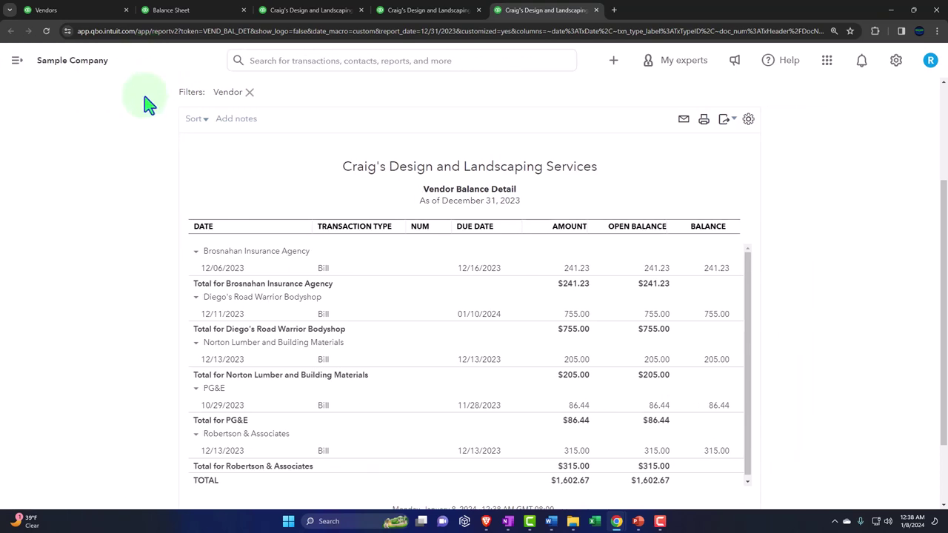
scroll(141, 274, down, 2)
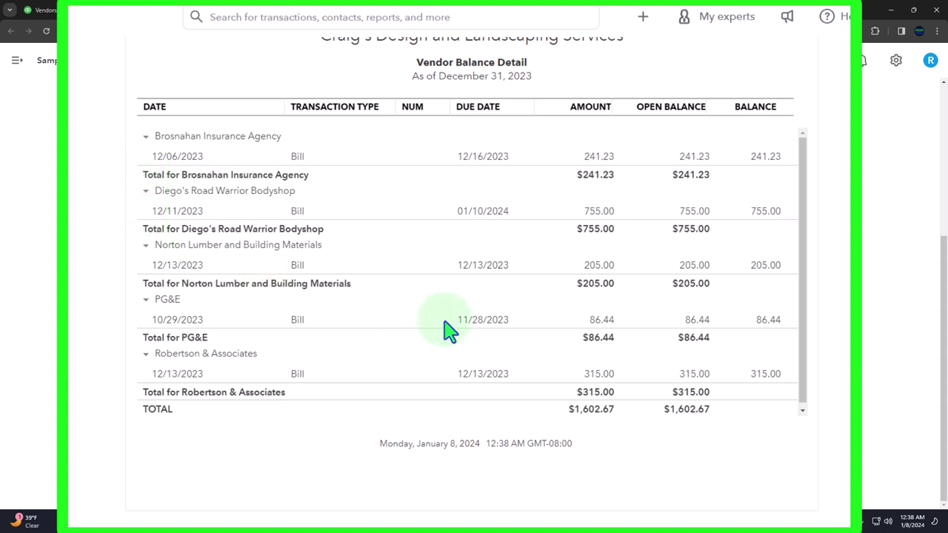
scroll(449, 332, up, 3)
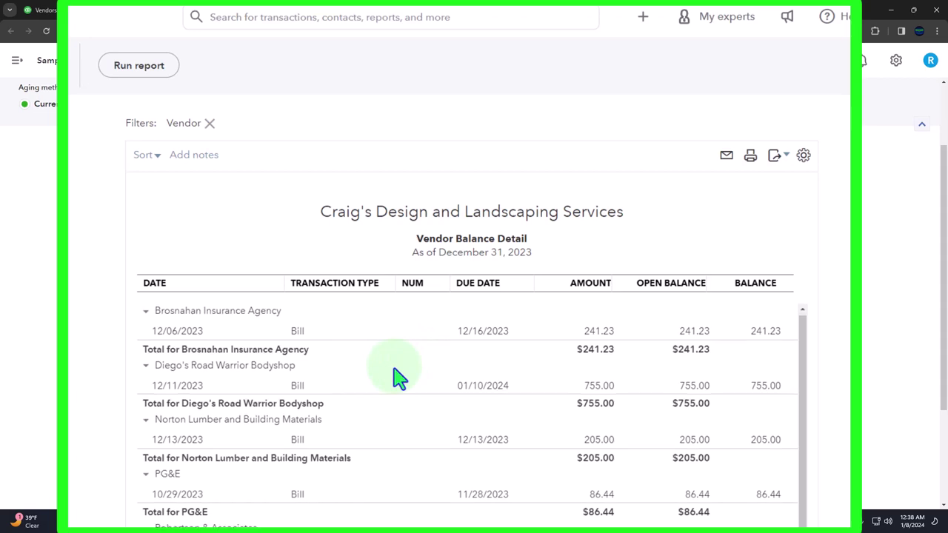
scroll(407, 415, down, 3)
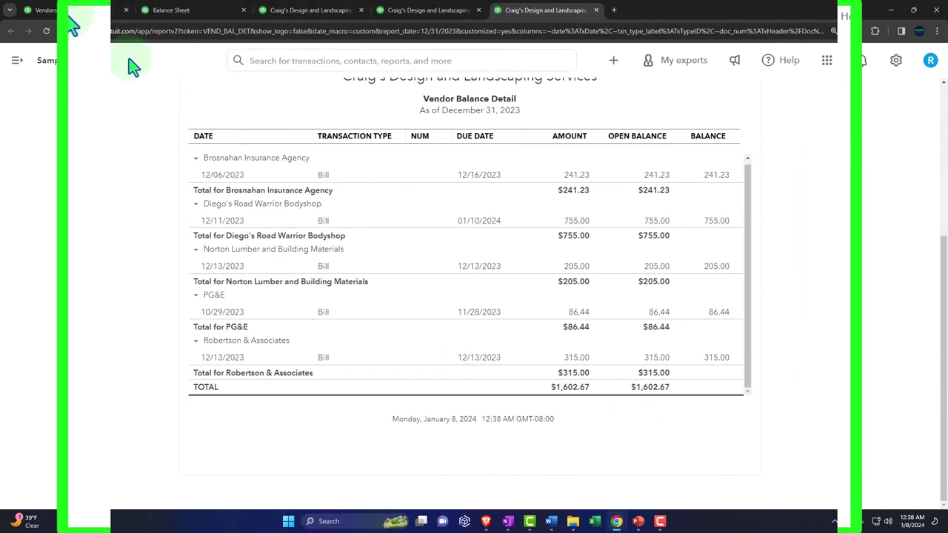
Open the Unpaid Bills report from the reports list in a new browser tab and collapse its navigation menu
click(89, 11)
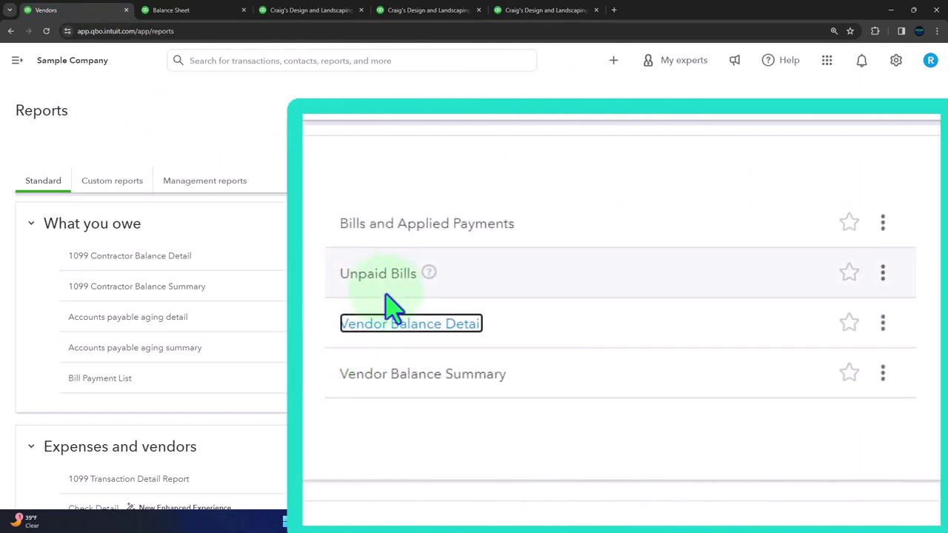
right_click(386, 282)
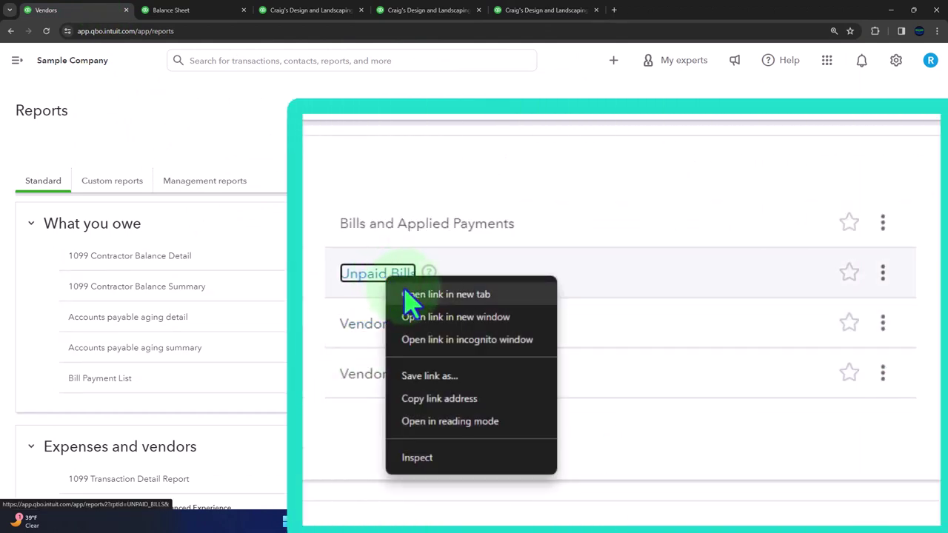
click(412, 296)
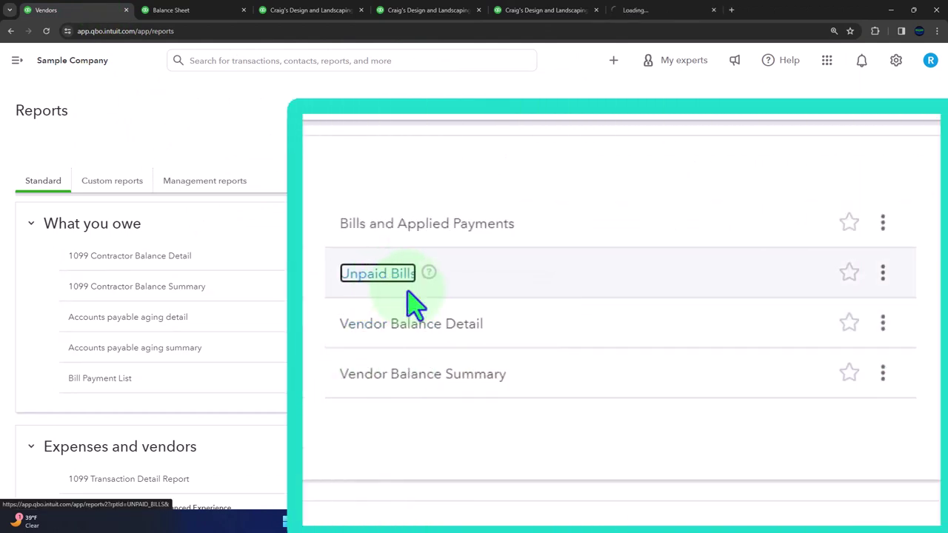
click(658, 12)
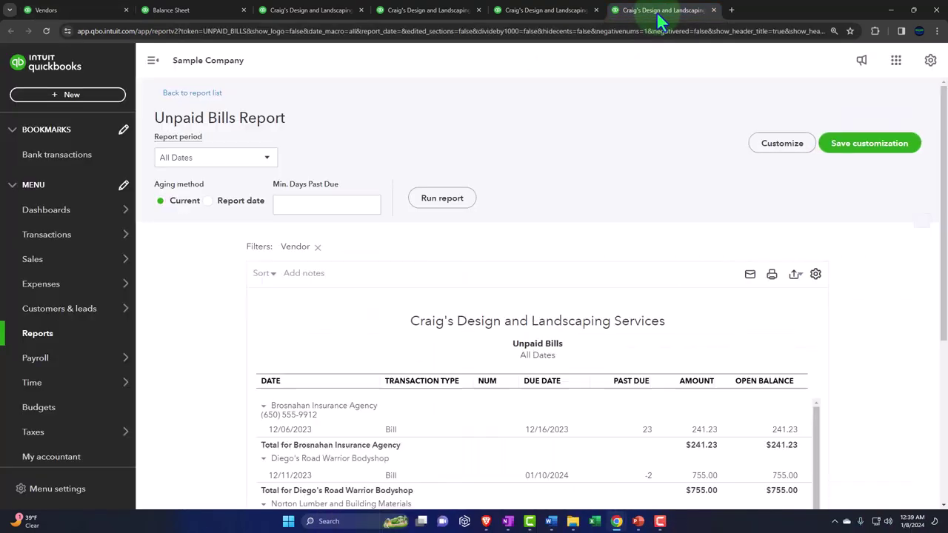
scroll(604, 137, down, 2)
click(152, 60)
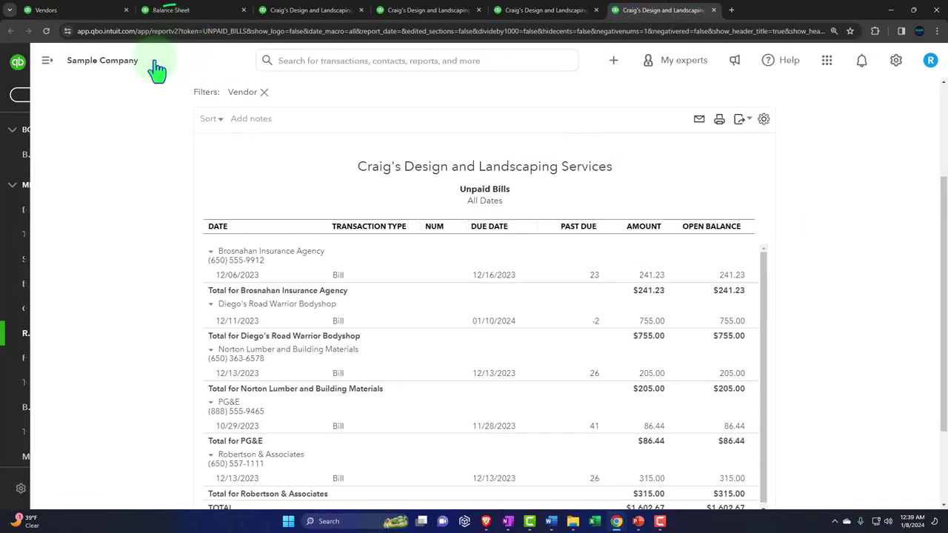
Run the Unpaid Bills report for a custom period as of 12/31/2023 and review the bills by vendor down to the total
scroll(154, 231, up, 3)
click(133, 159)
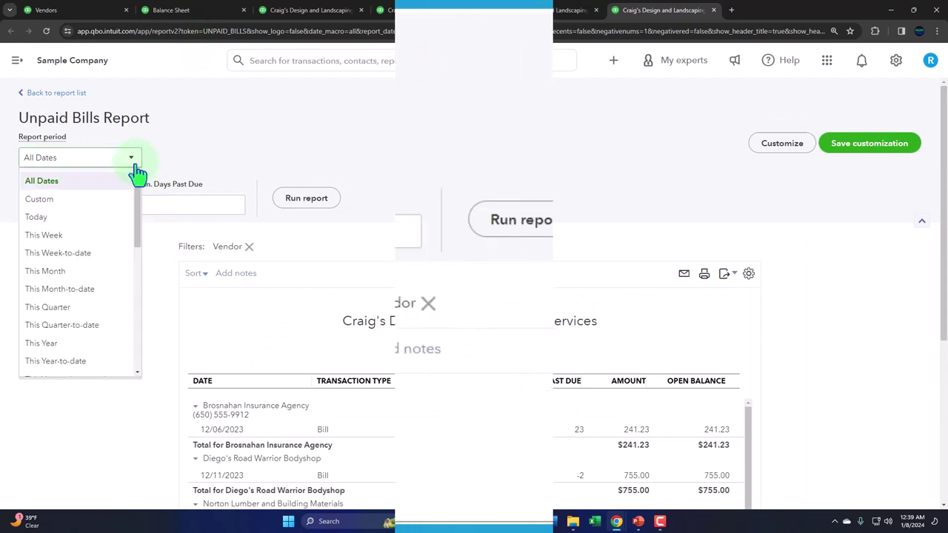
click(95, 200)
click(214, 157)
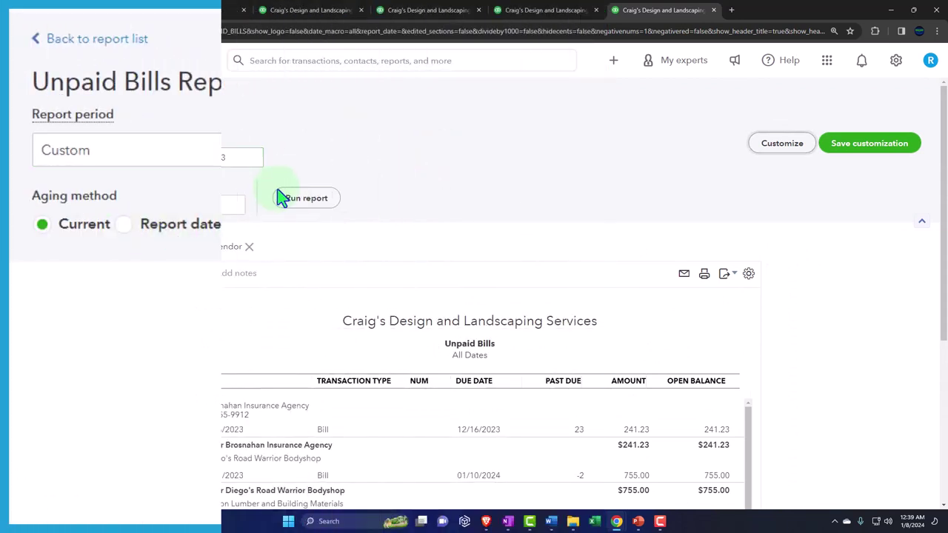
click(309, 199)
scroll(300, 211, down, 2)
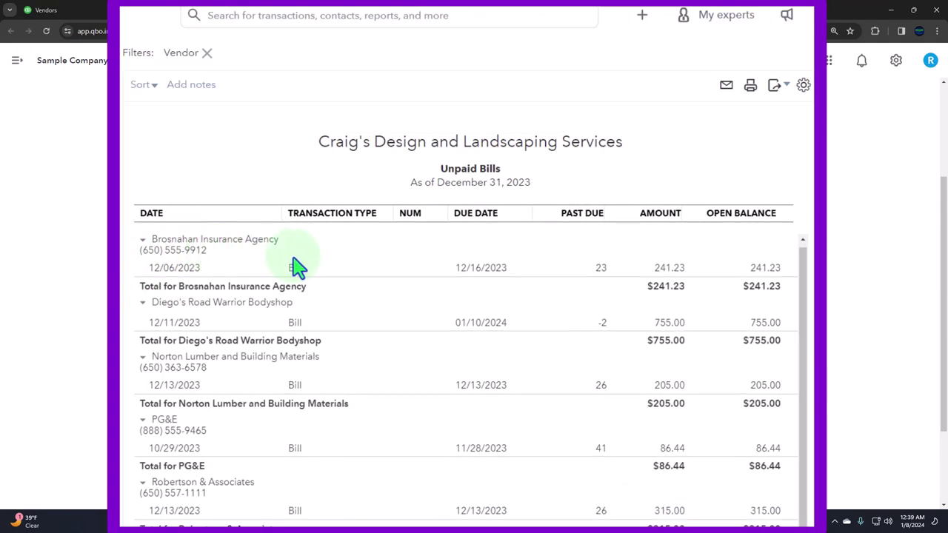
scroll(324, 274, down, 3)
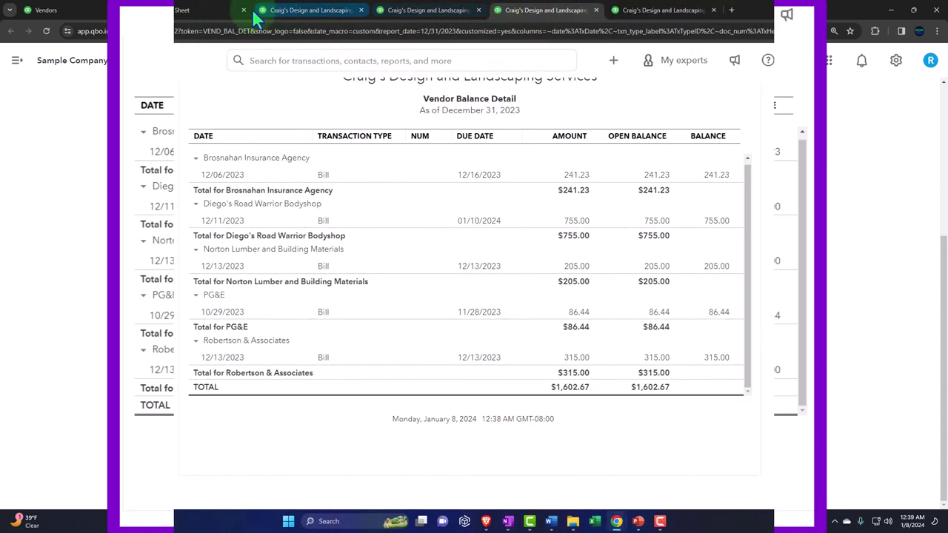
Open the Bills and Applied Payments report from the What you owe section in a new browser tab
click(87, 15)
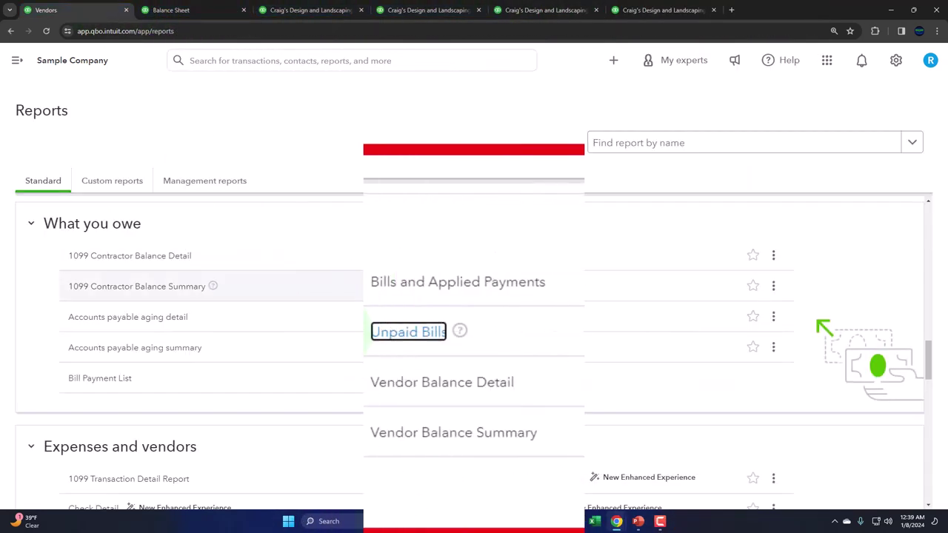
right_click(416, 286)
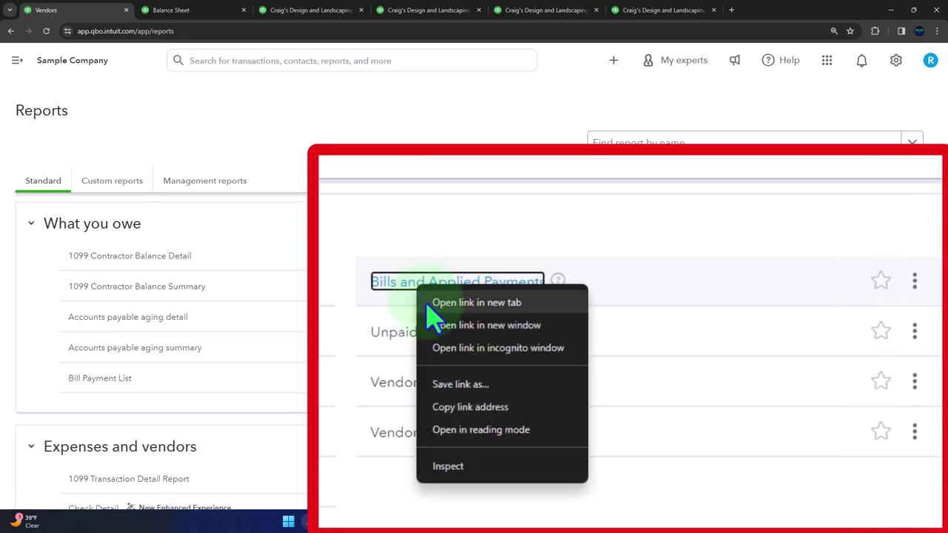
click(478, 304)
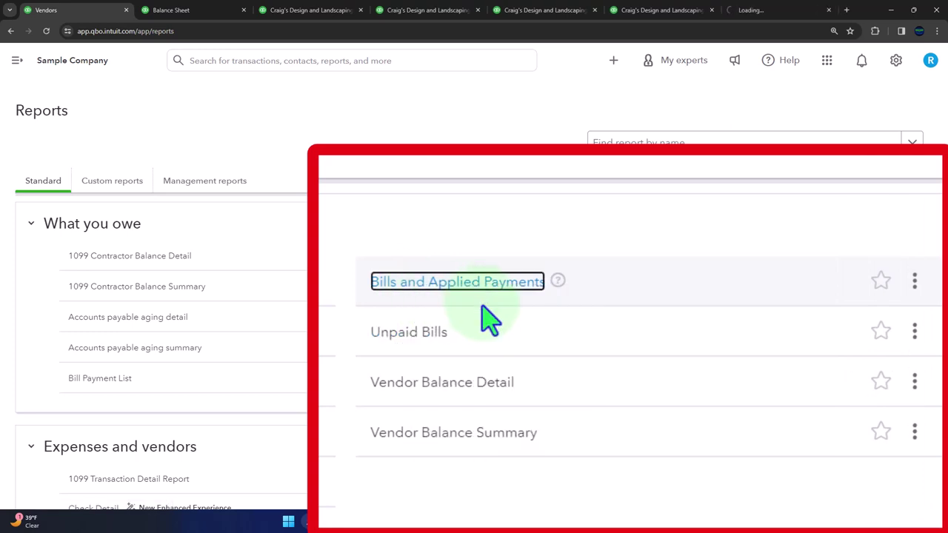
click(764, 16)
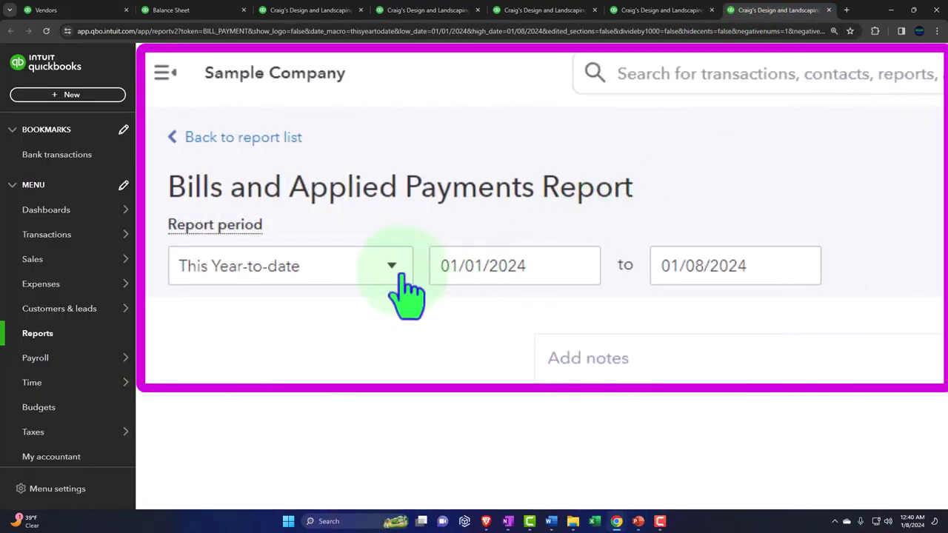
Run the Bills and Applied Payments report for the period 01/01/2023 to 12/31/2023
click(542, 259)
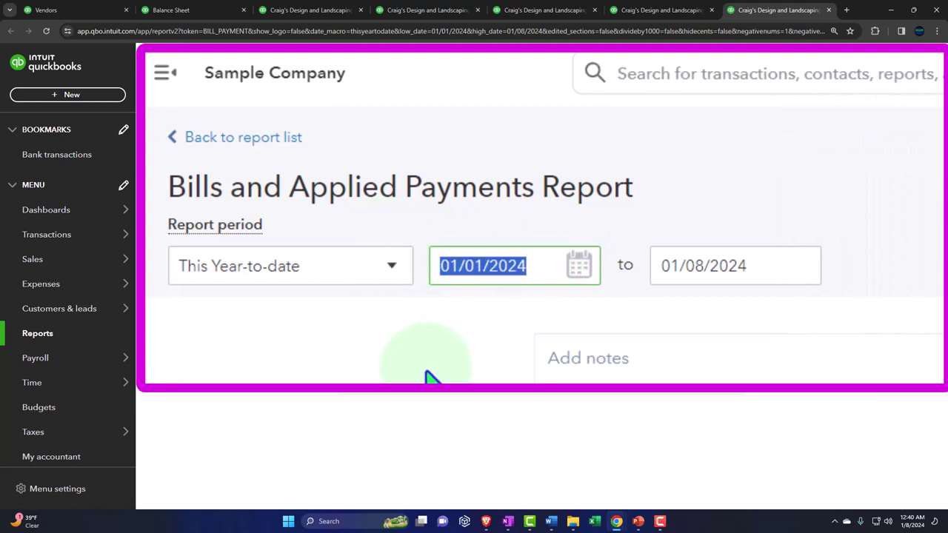
text(0)
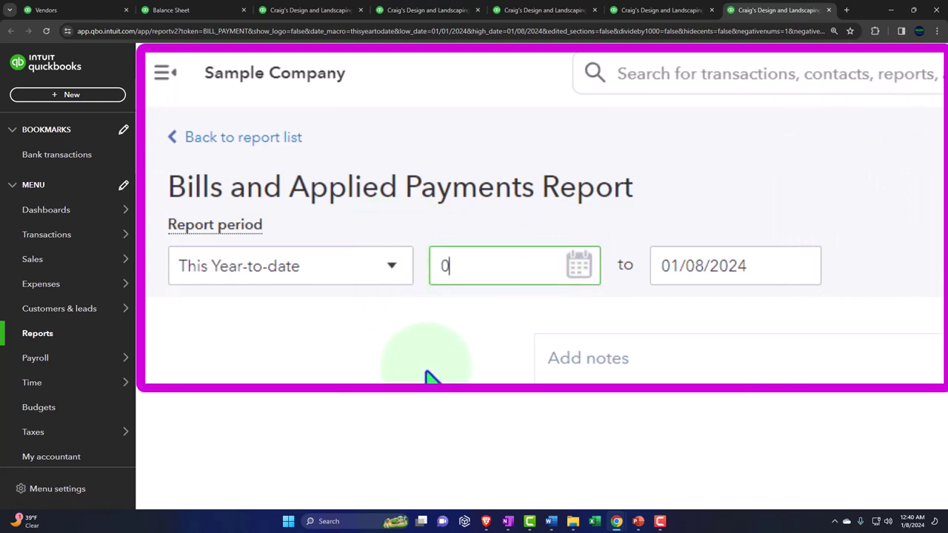
text(1/01/2023)
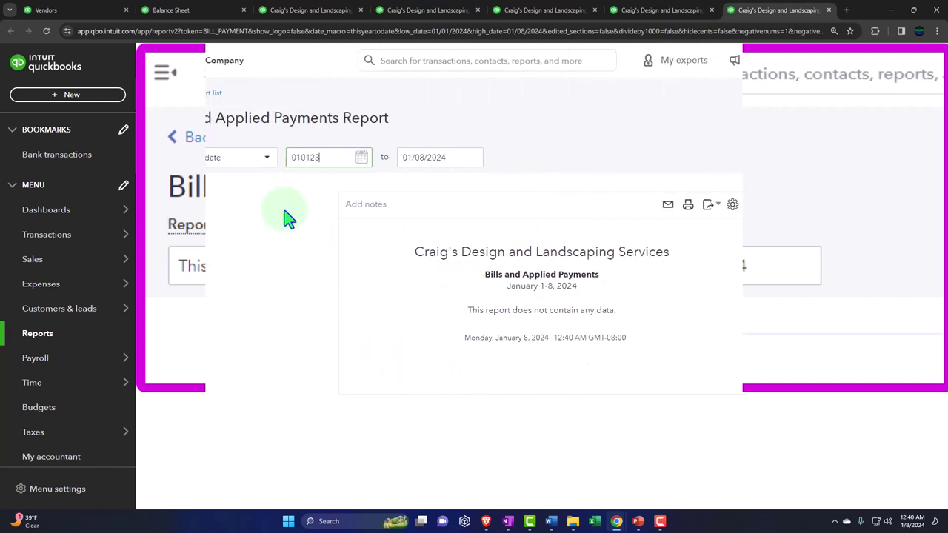
key(Tab)
text(01012024)
key(Return)
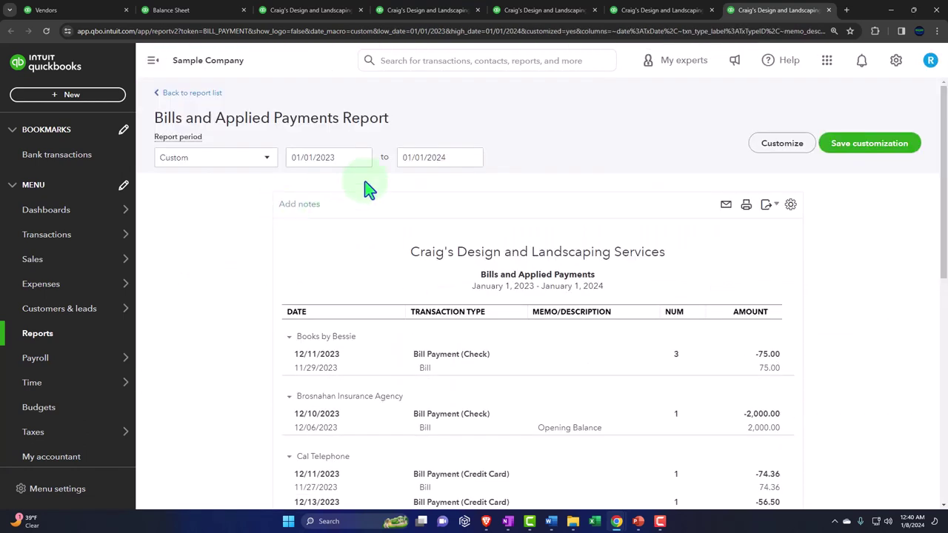
click(444, 157)
text(123)
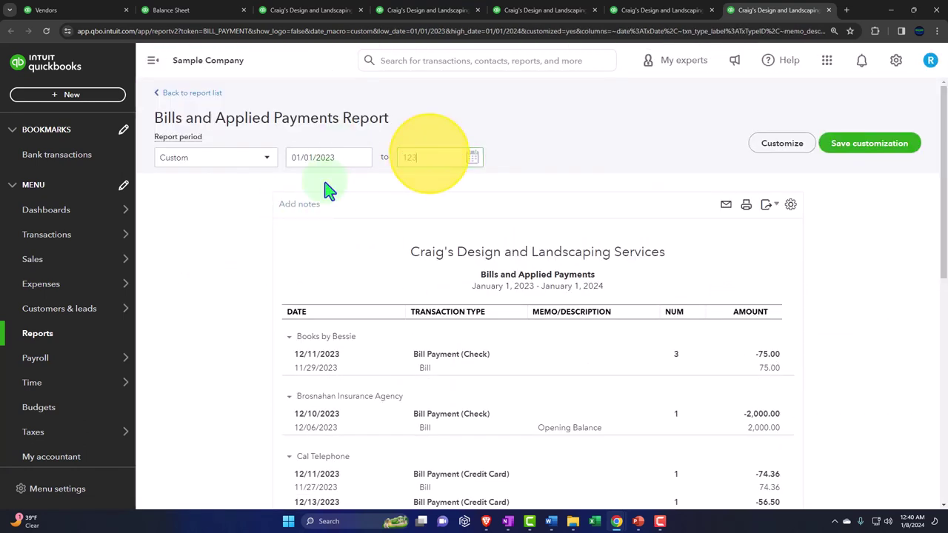
text(123)
key(Return)
Collapse the navigation menu and review how the bill payments match the bills for each vendor in the report
scroll(326, 189, down, 2)
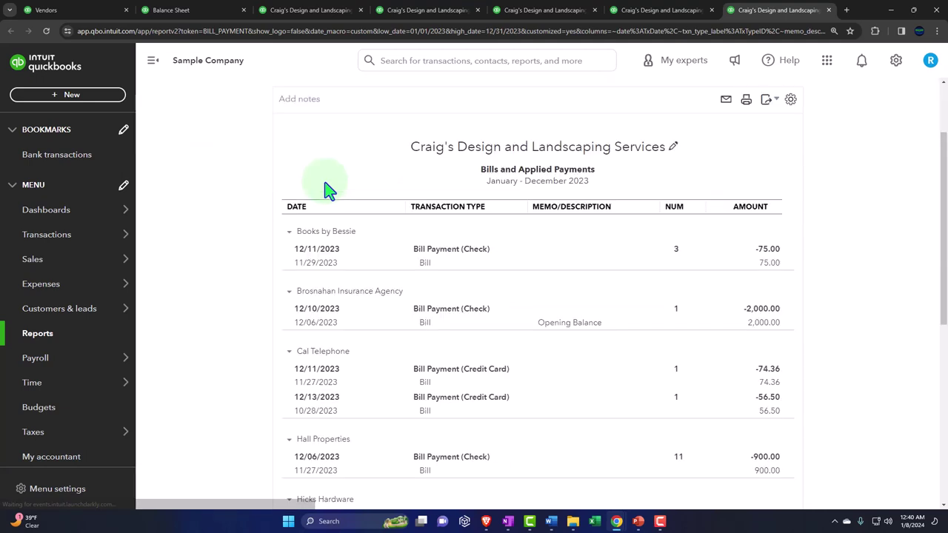
click(153, 60)
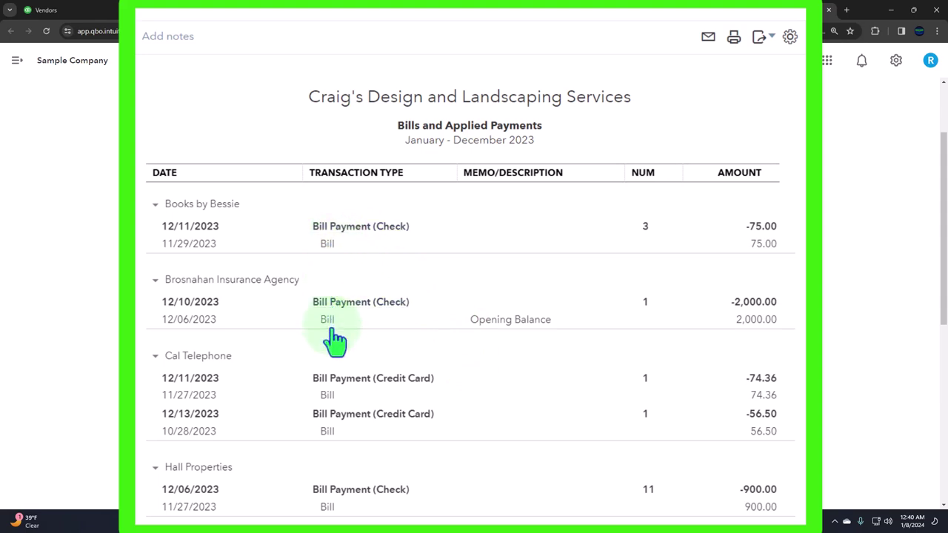
scroll(335, 341, down, 2)
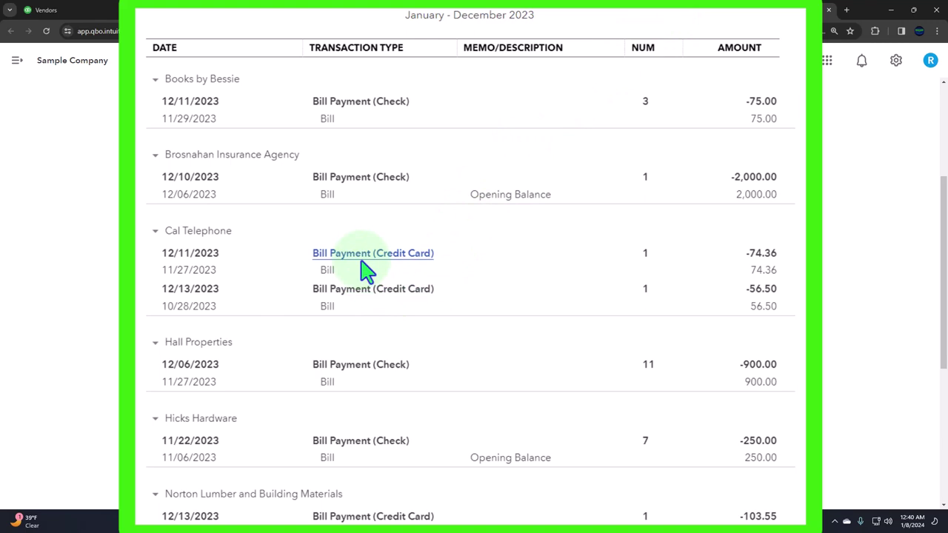
scroll(368, 273, down, 2)
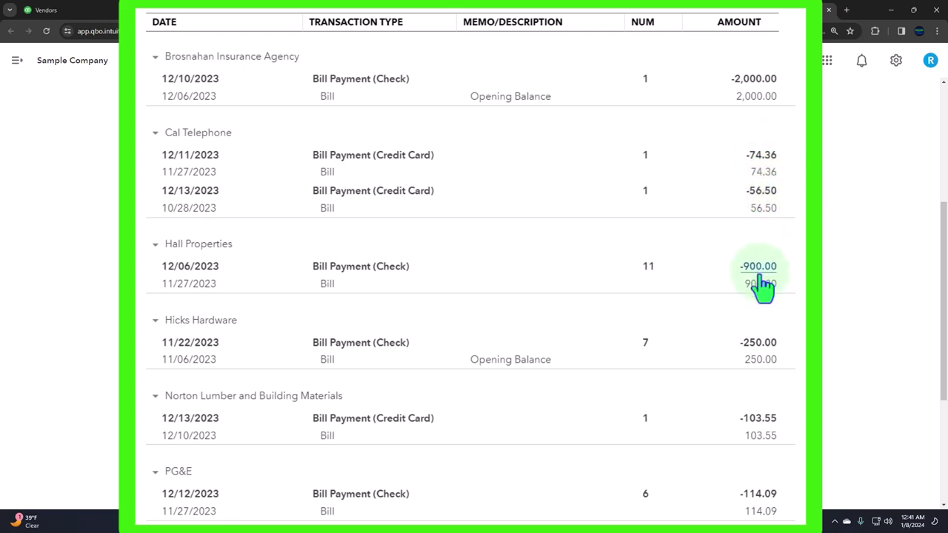
scroll(765, 288, down, 1)
scroll(763, 296, down, 3)
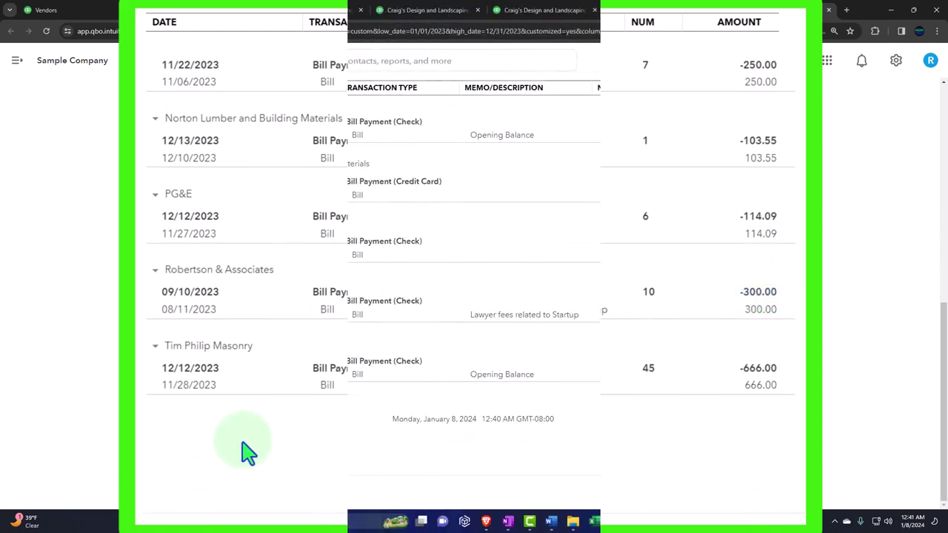
scroll(290, 427, up, 10)
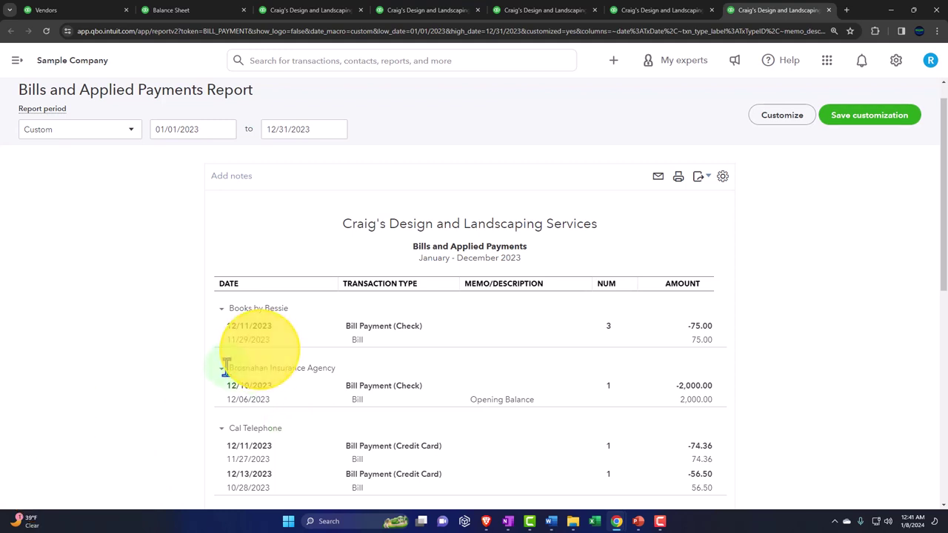
Open the Bill Payment List report from the What you owe section in a new browser tab and switch to it
click(92, 11)
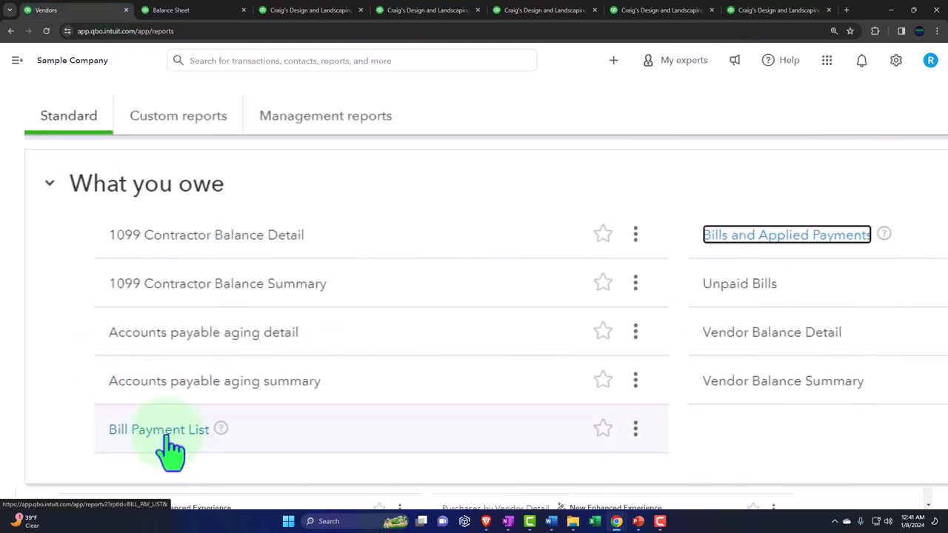
right_click(168, 437)
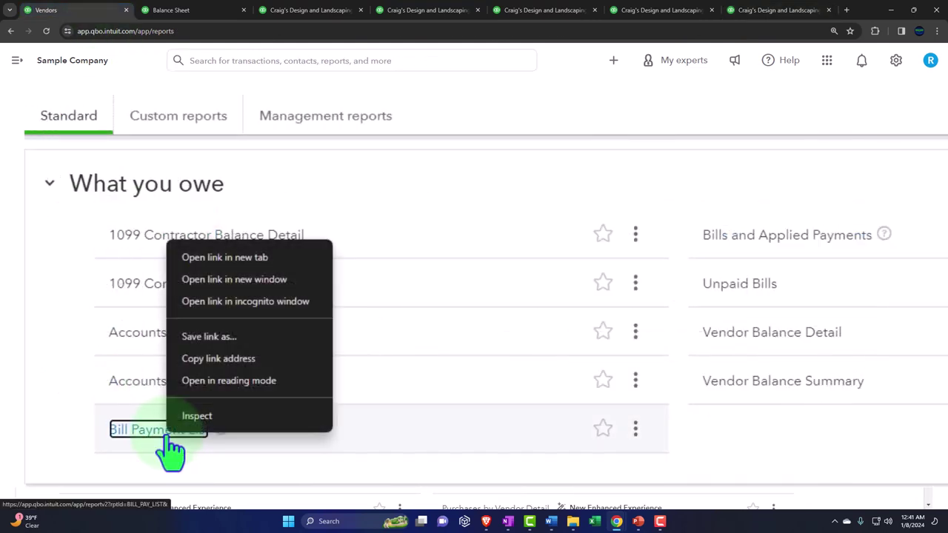
click(195, 258)
key(ctrl+0)
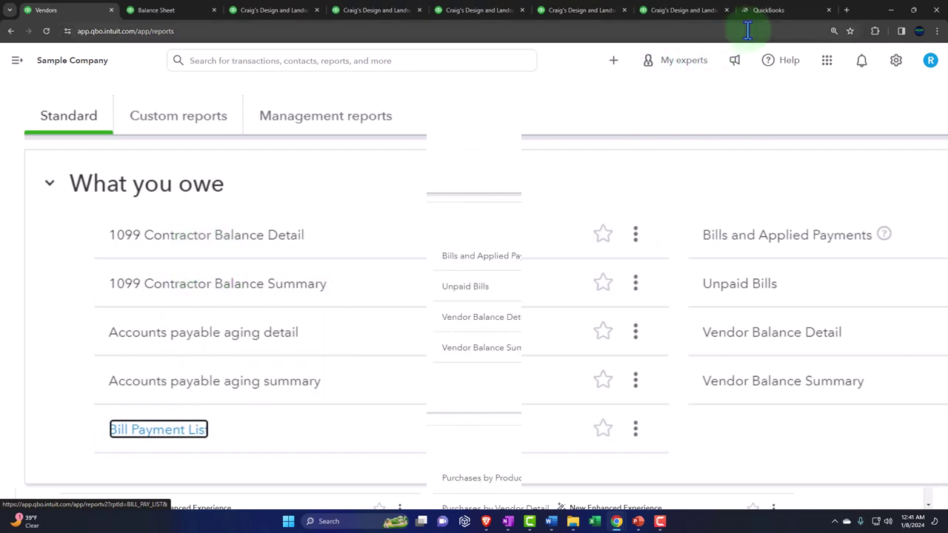
click(765, 13)
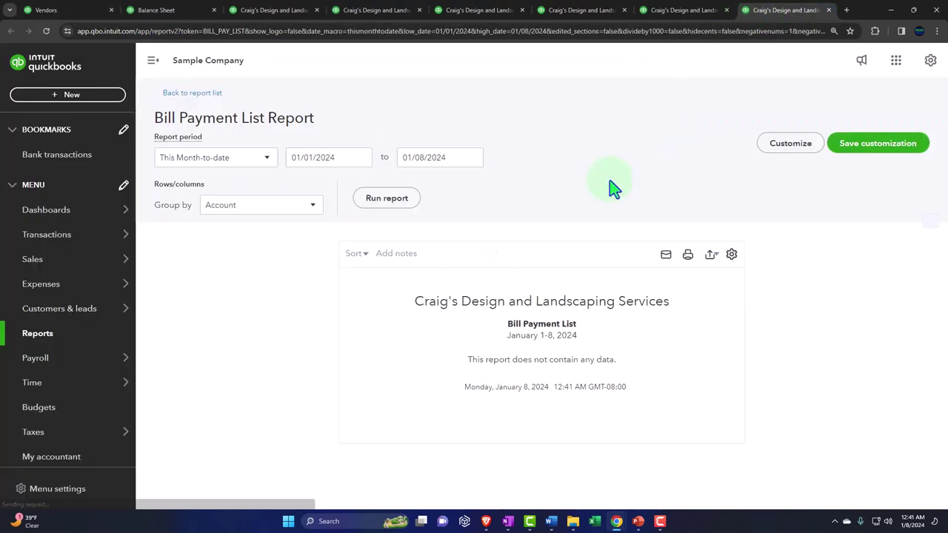
Run the Bill Payment List report for the period 01/01/2023 to 12/31/2023
drag(635, 265, 482, 255)
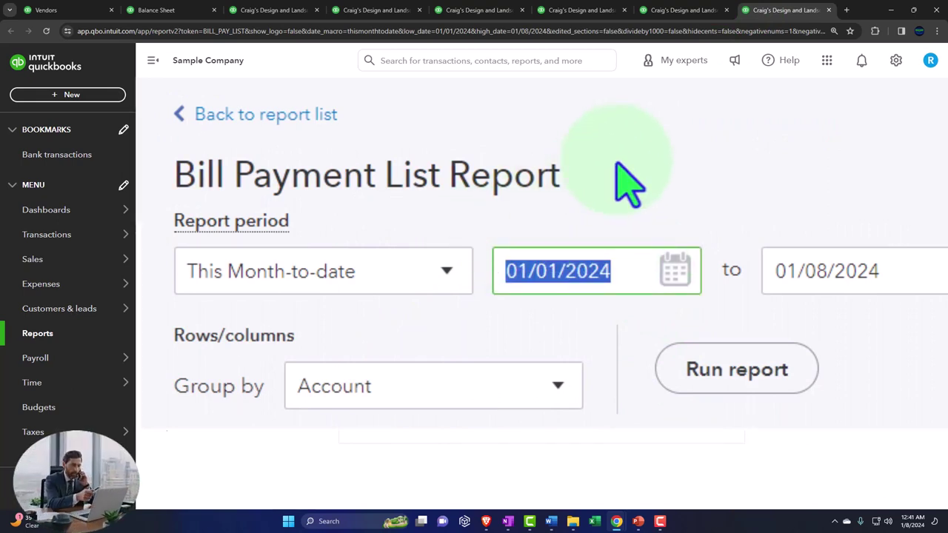
text(01/01/202)
text(3)
key(Tab)
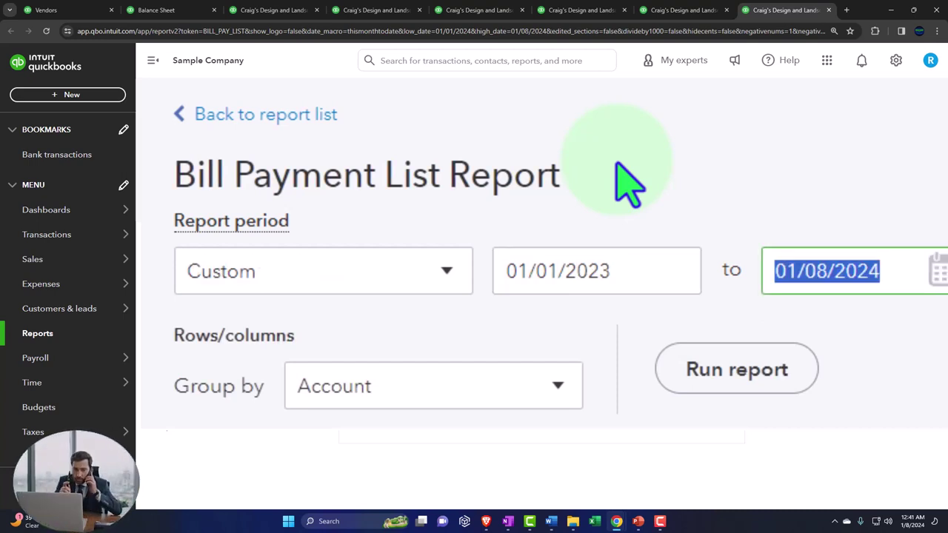
text(12312023)
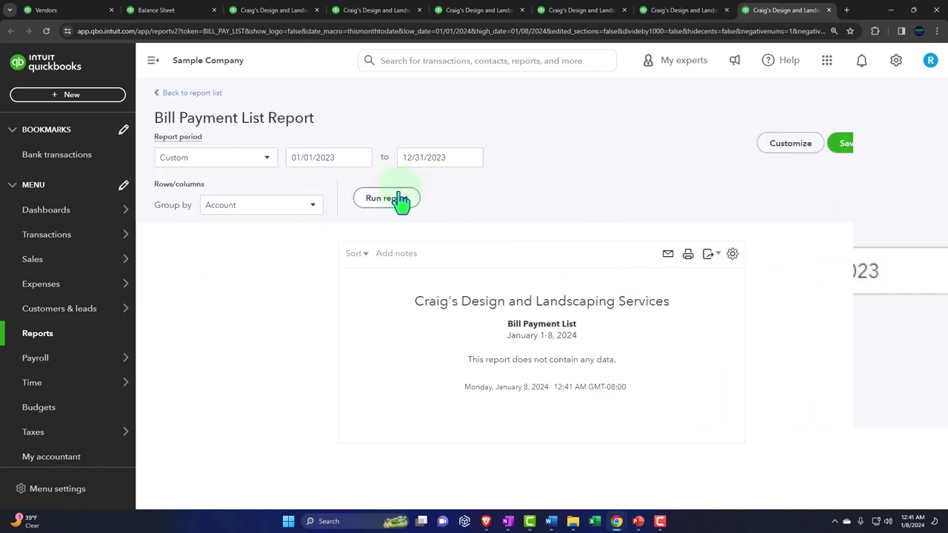
click(393, 198)
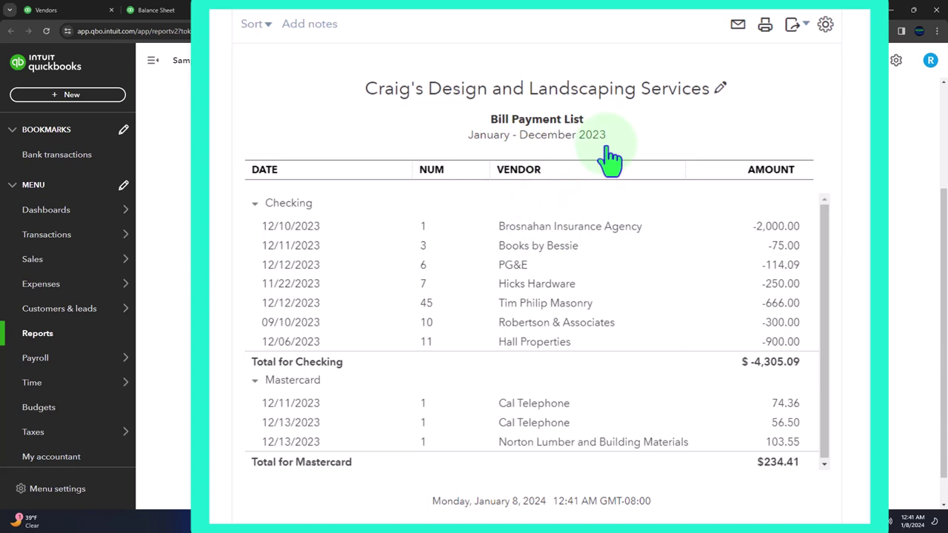
Drill into the Accounts Payable (A/P) balance on the Balance Sheet and review its bills and bill payments
click(178, 18)
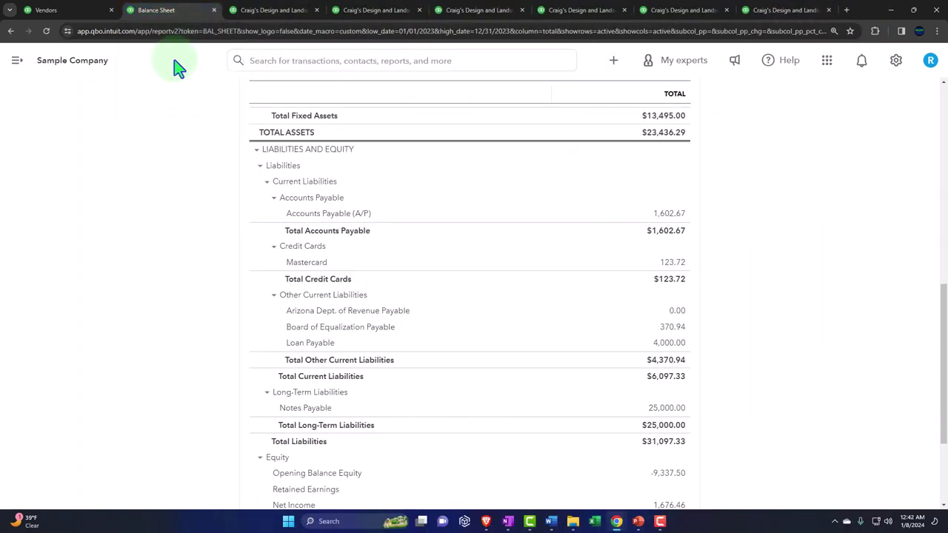
click(660, 216)
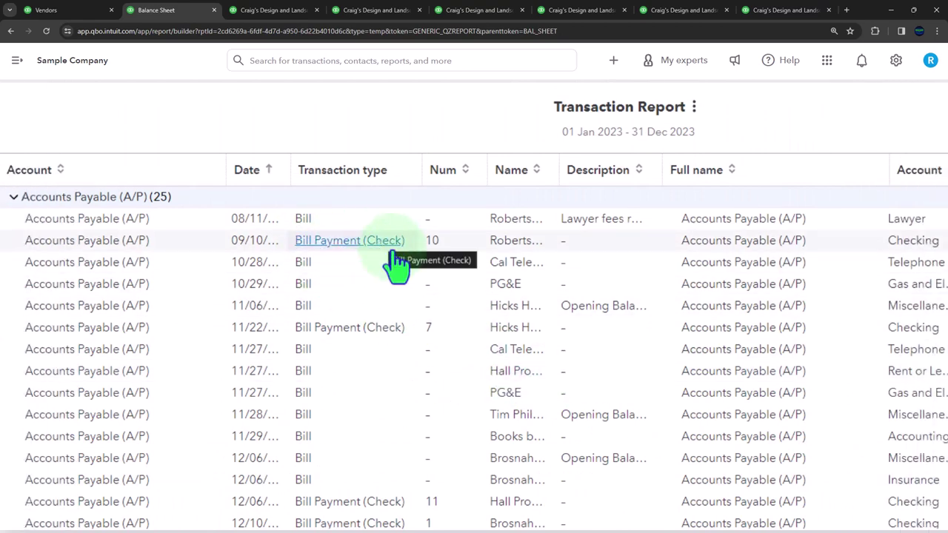
scroll(541, 360, down, 4)
scroll(547, 369, up, 4)
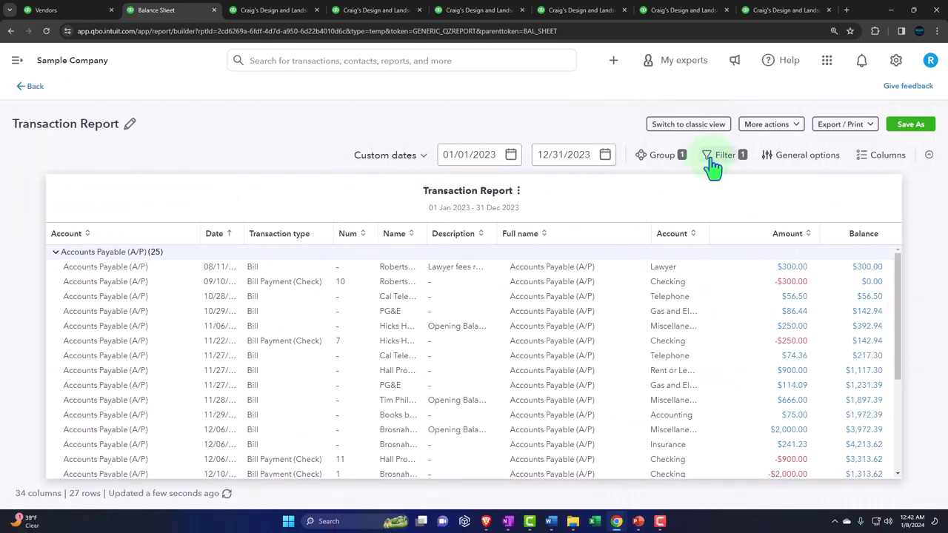
Add a second filter to the Transaction Report on transaction type with the operation equals
click(711, 159)
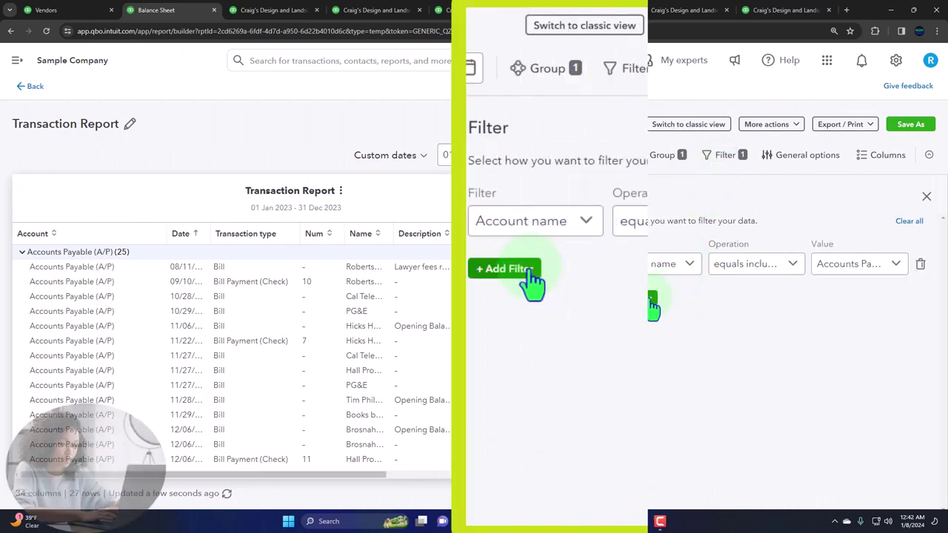
click(631, 298)
click(658, 315)
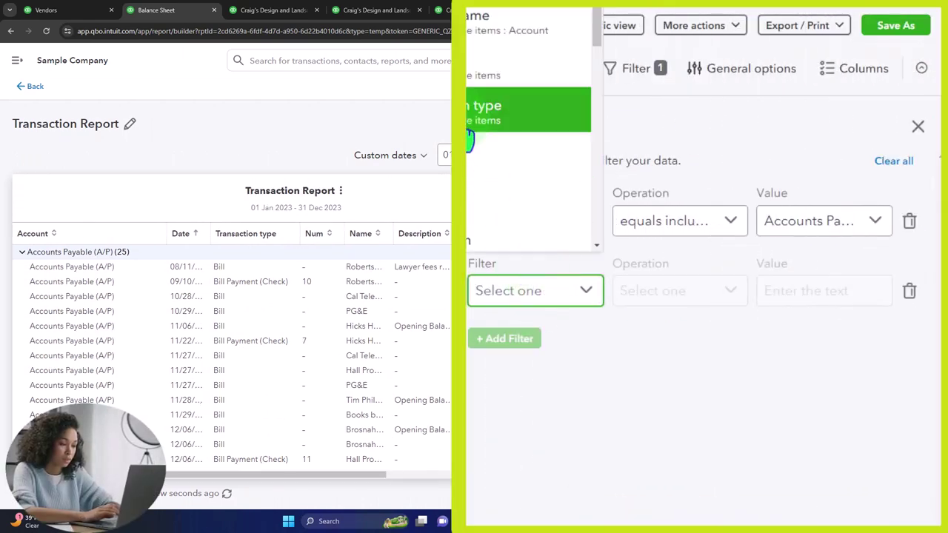
click(519, 111)
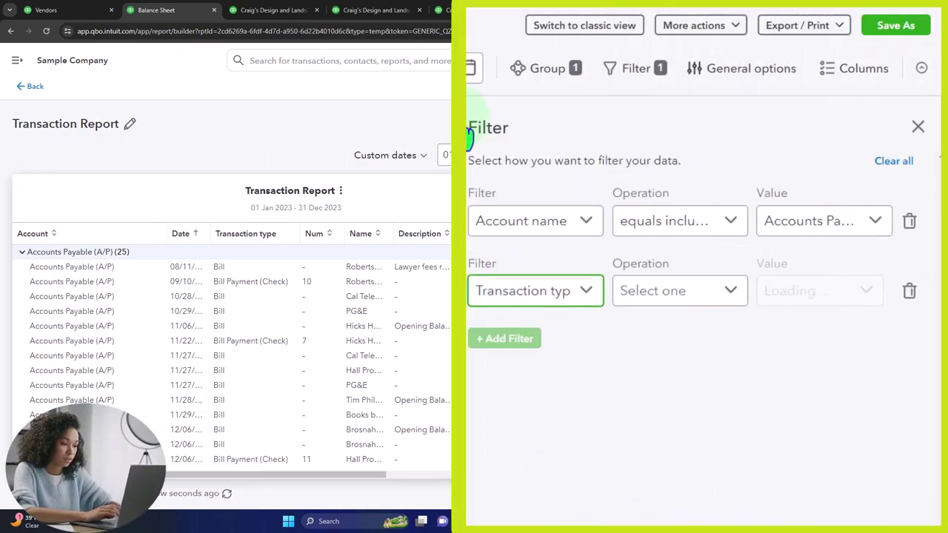
click(673, 296)
click(681, 334)
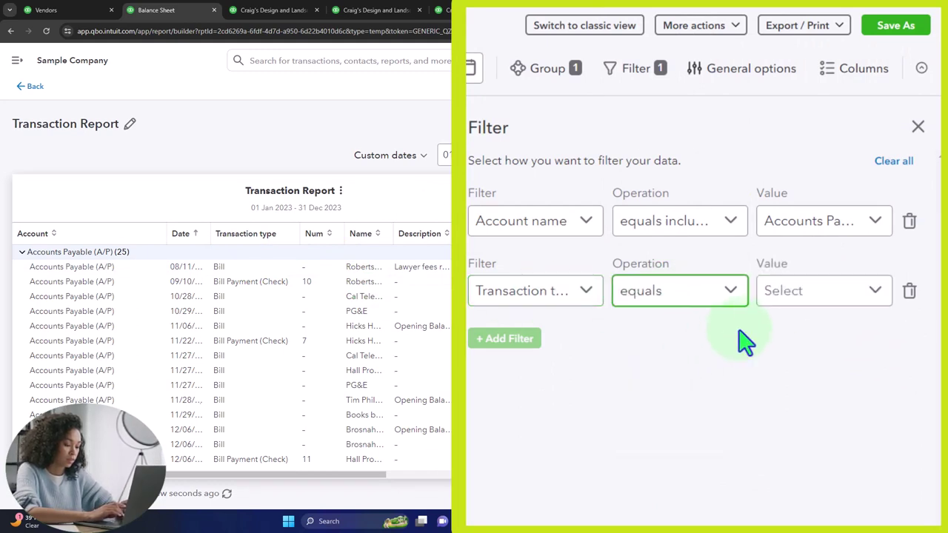
Set the transaction type filter to Bill Payment (Credit Card), review the filtered payments and go back to the Balance Sheet
click(795, 298)
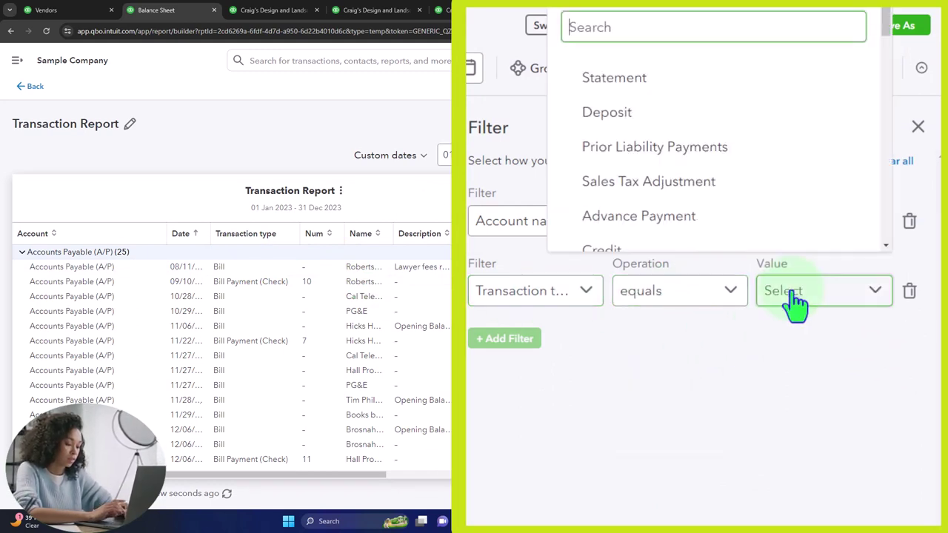
text(bill pay)
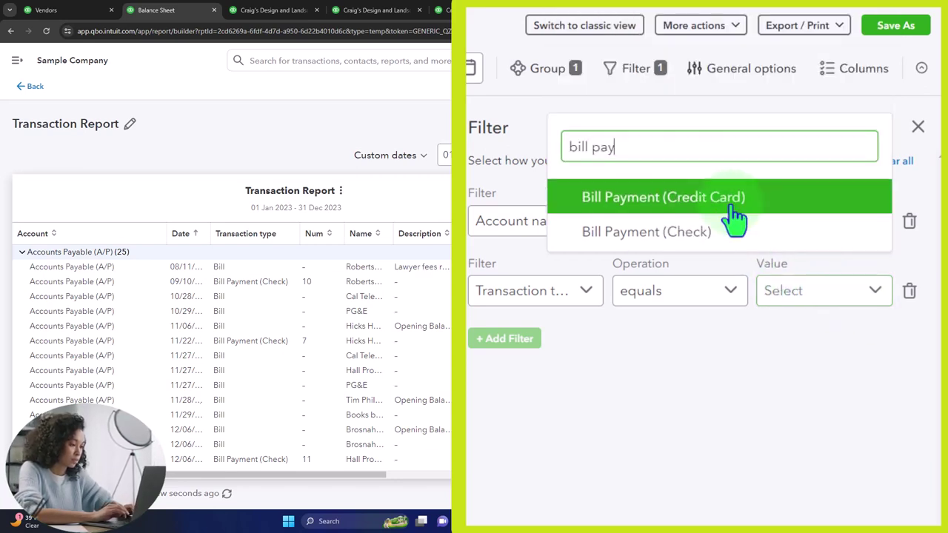
click(734, 199)
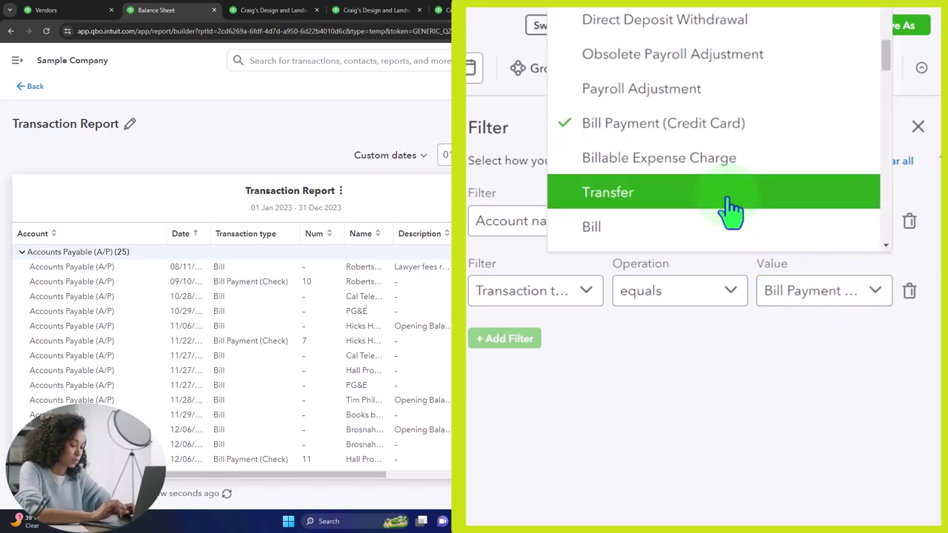
click(700, 403)
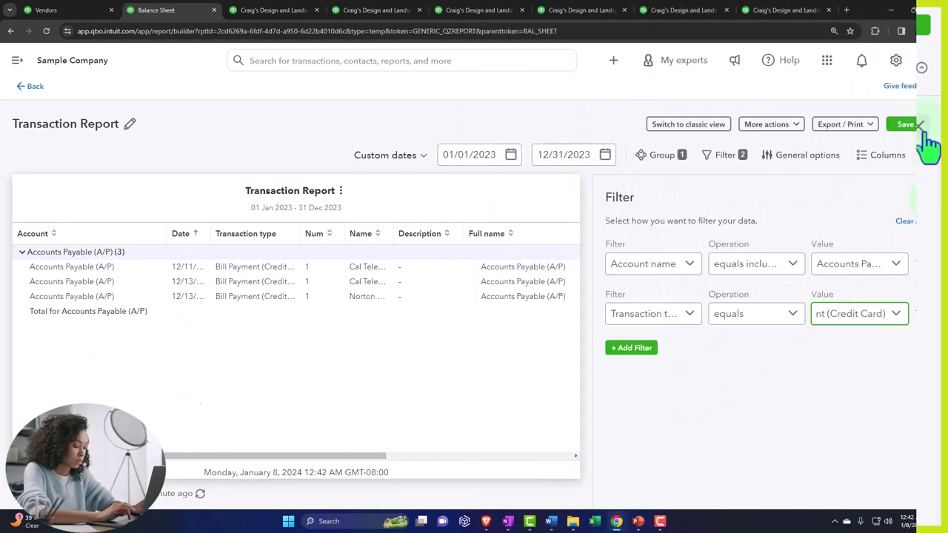
click(929, 198)
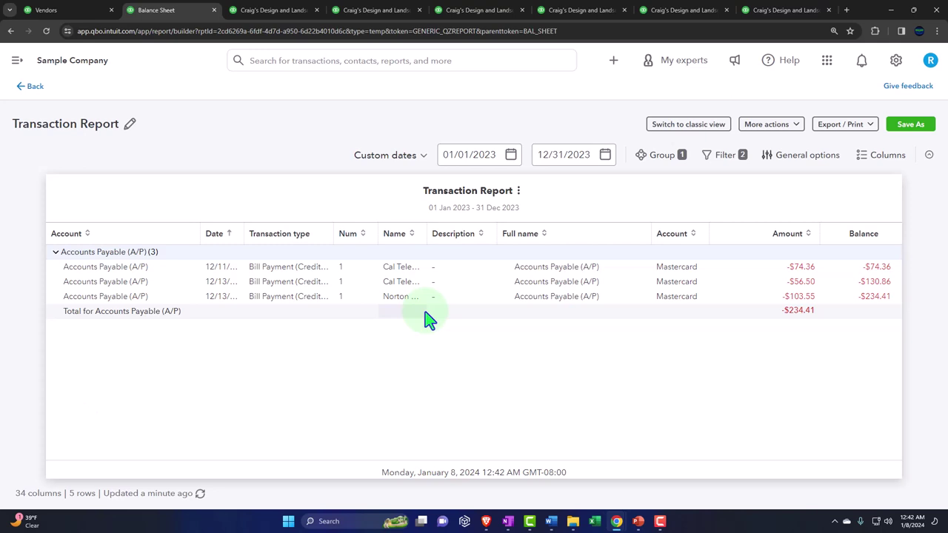
click(31, 89)
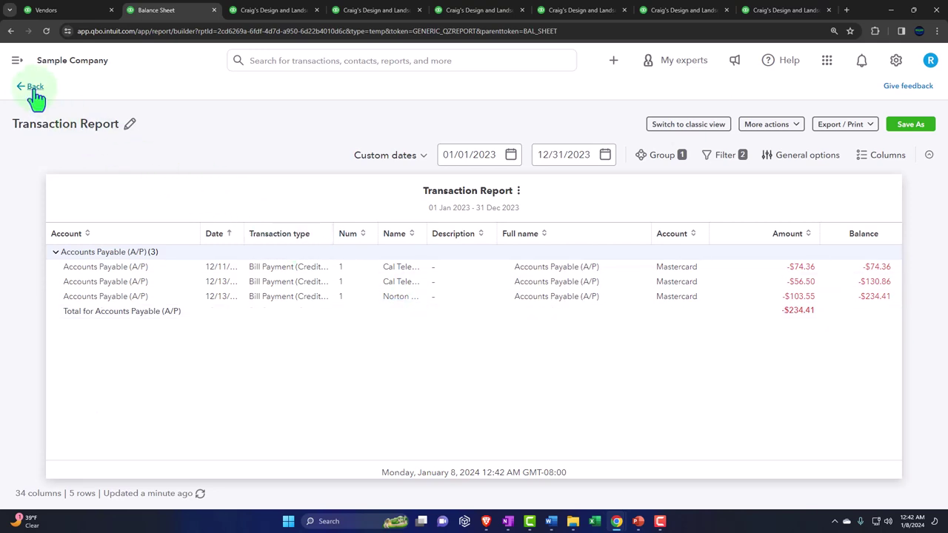
click(506, 308)
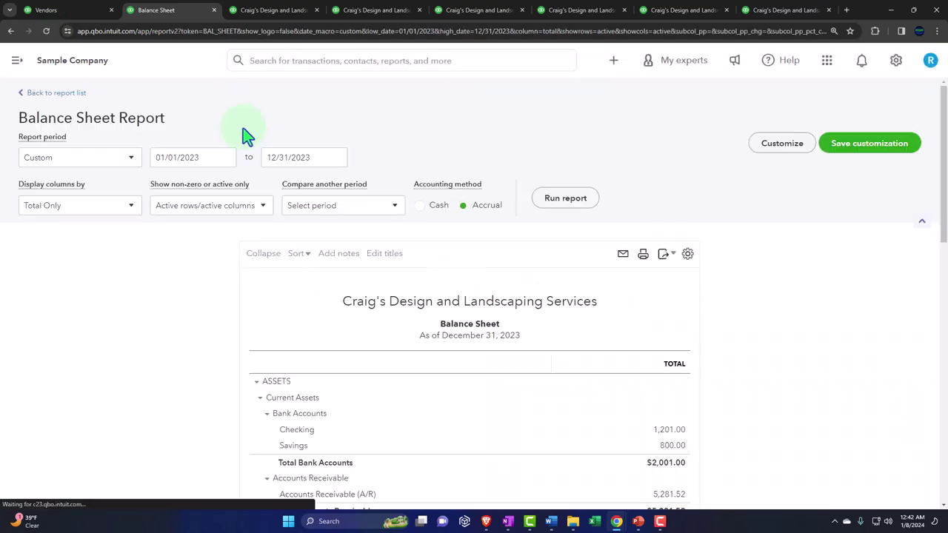
Open the Accounts payable aging summary report from the What you owe section in a new browser tab and switch to it
click(77, 12)
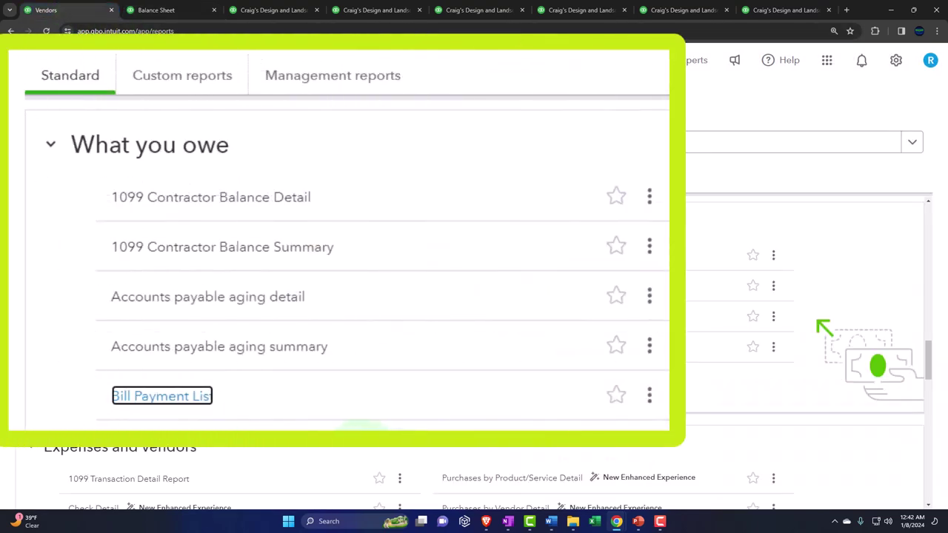
right_click(266, 351)
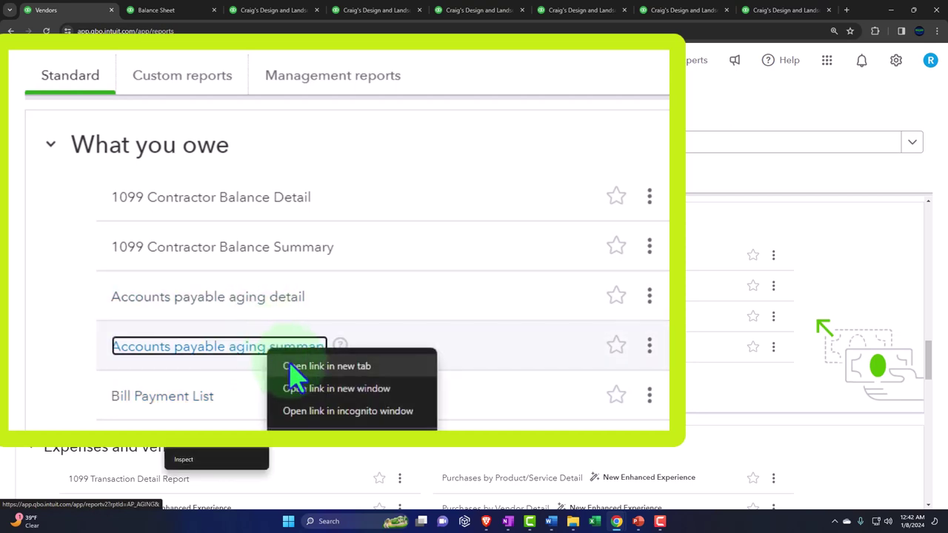
click(369, 370)
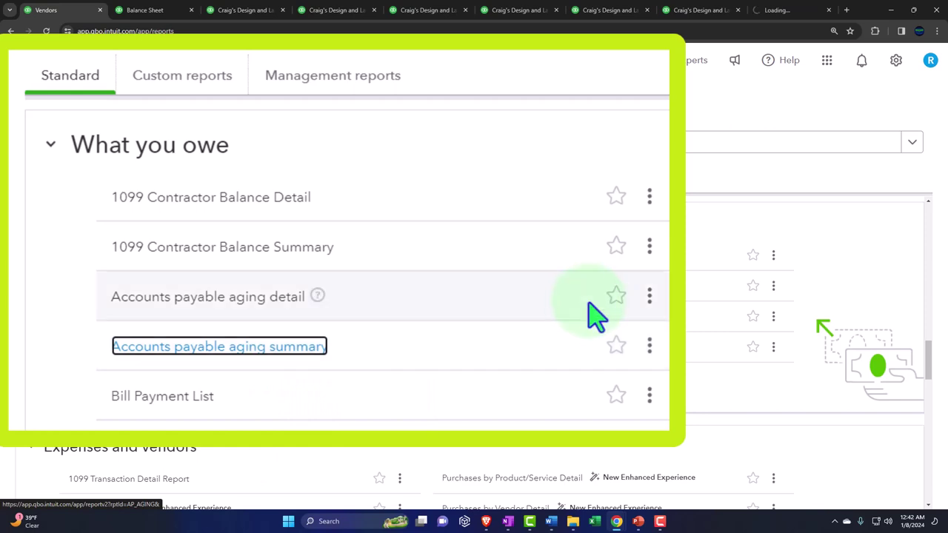
click(774, 12)
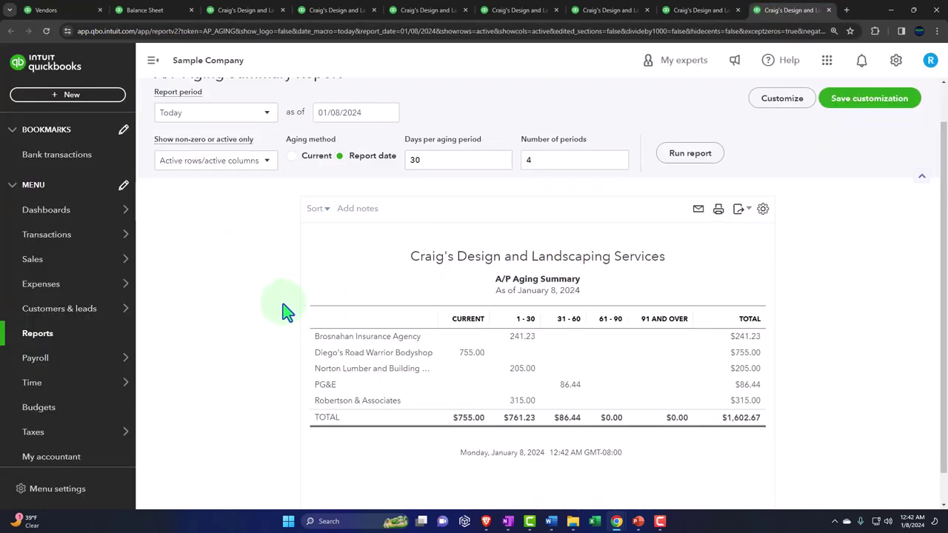
Run the A/P Aging Summary report as of 12/31/2023
click(367, 157)
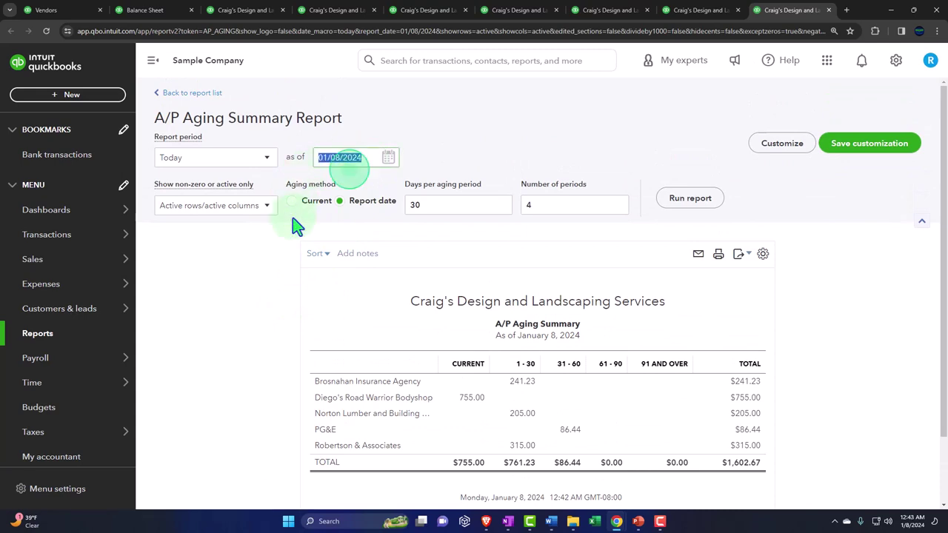
text(1)
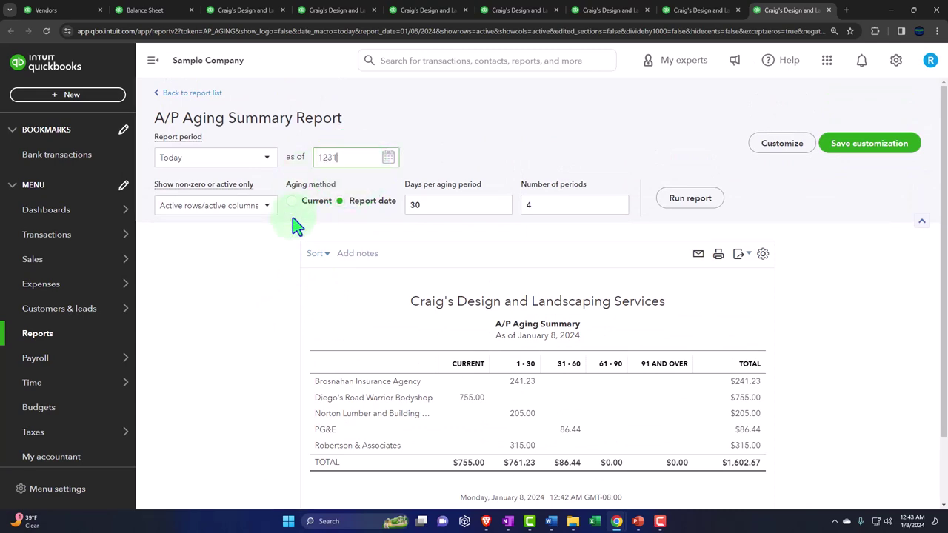
text(33123)
key(Tab)
click(690, 198)
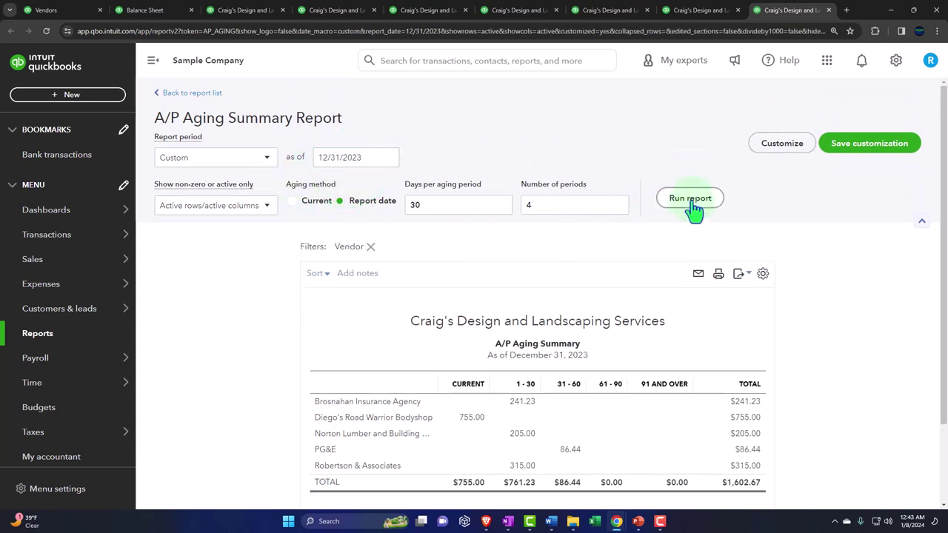
Collapse the navigation menu and review the A/P Aging Summary by vendor and aging period down to the total, enlarging the page
scroll(445, 175, down, 1)
click(153, 60)
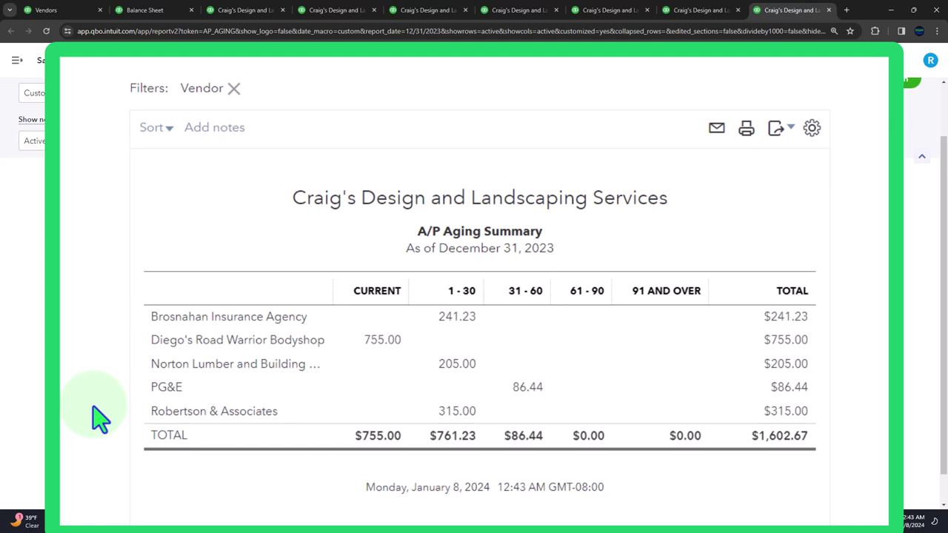
scroll(100, 420, down, 1)
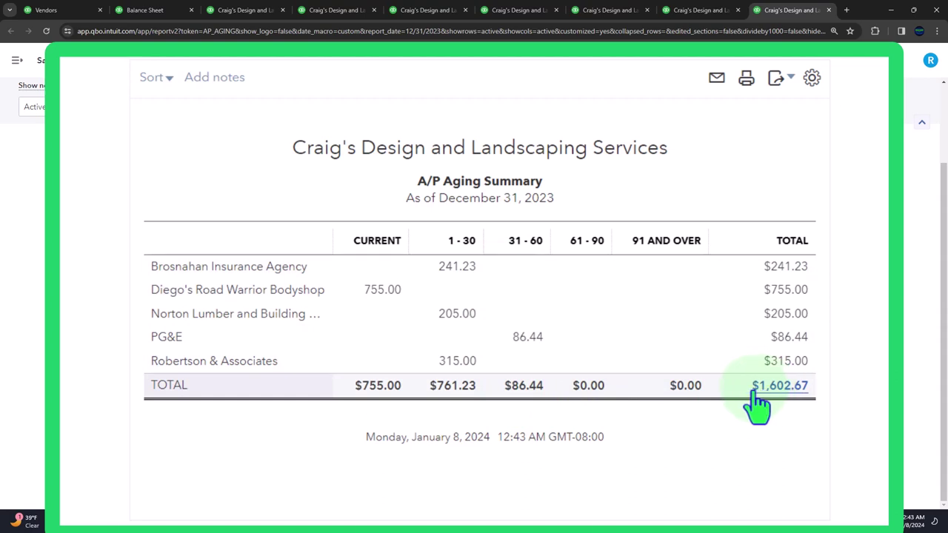
key(ctrl+plus)
scroll(761, 403, down, 1)
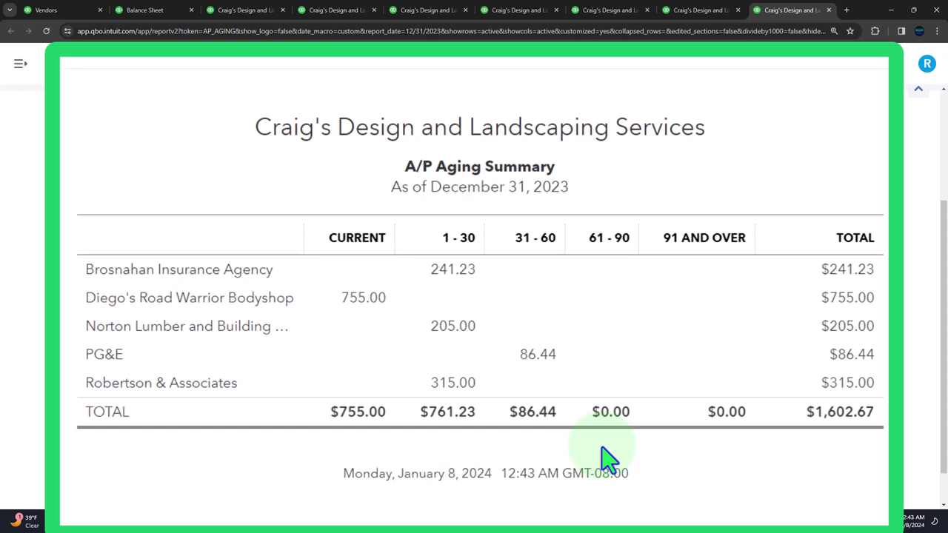
Return to the Balance Sheet and examine the Accounts Receivable (A/R) balance under current assets
click(128, 11)
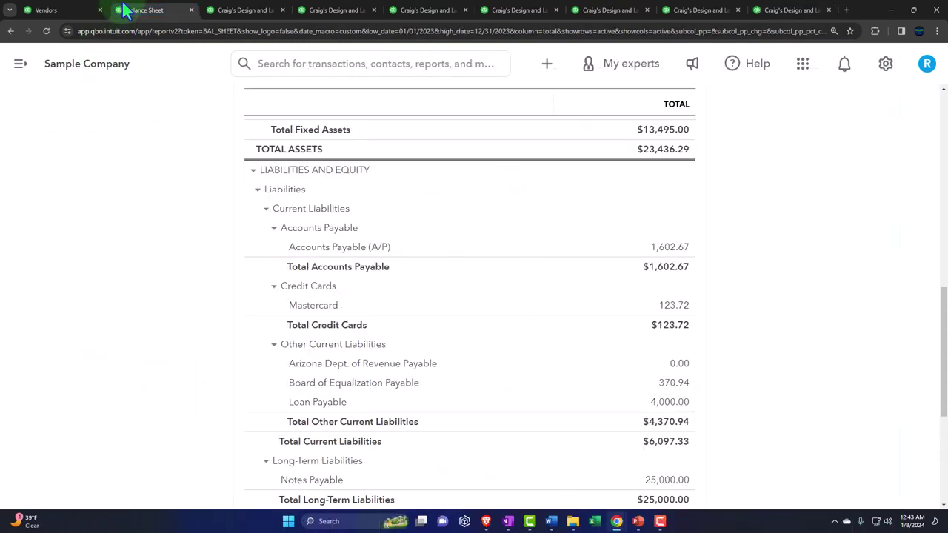
scroll(133, 263, up, 5)
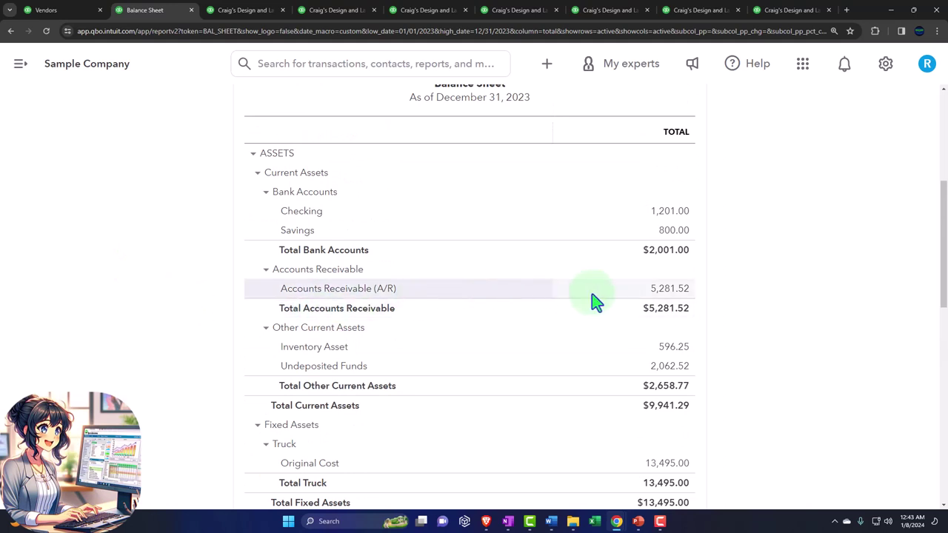
click(669, 290)
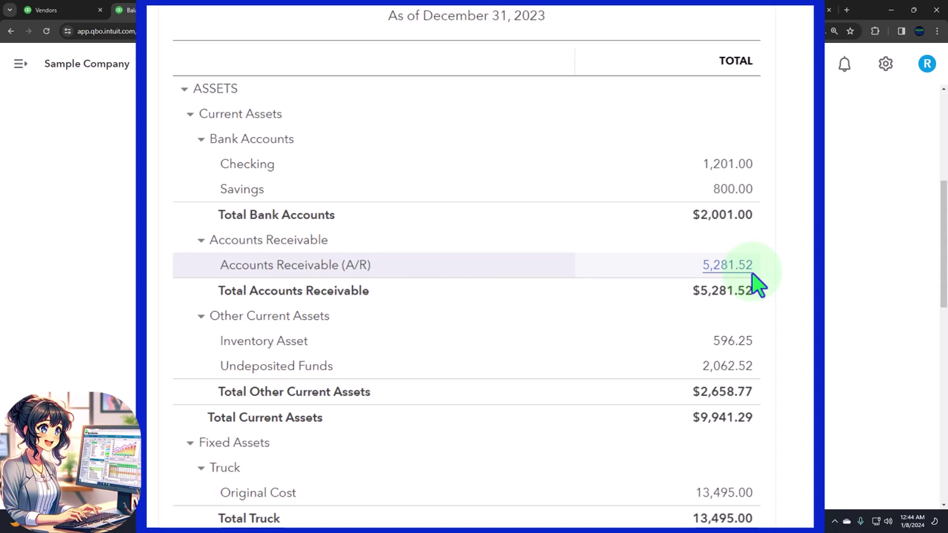
Compare Accounts Payable (A/P) on the Balance Sheet with the A/P Aging Summary and examine its days per aging period and number of periods
scroll(756, 283, down, 6)
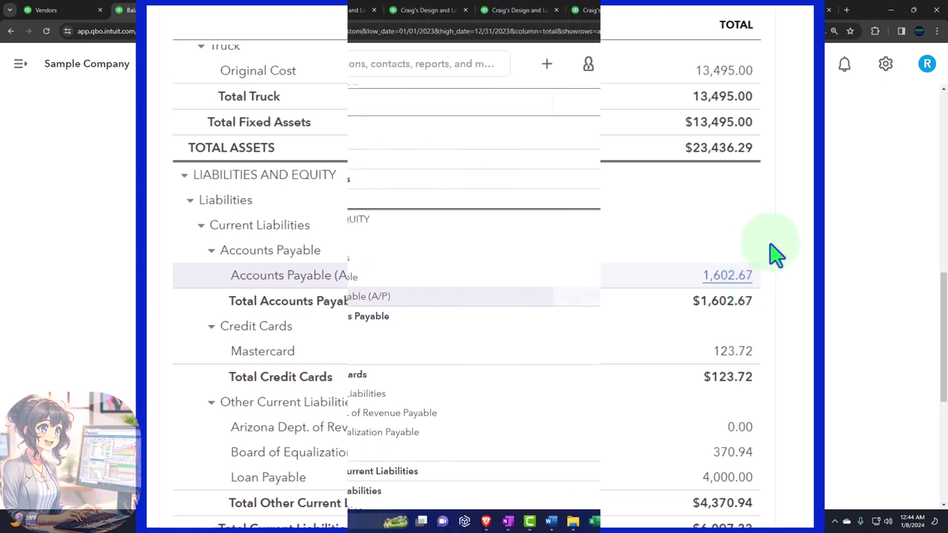
click(728, 275)
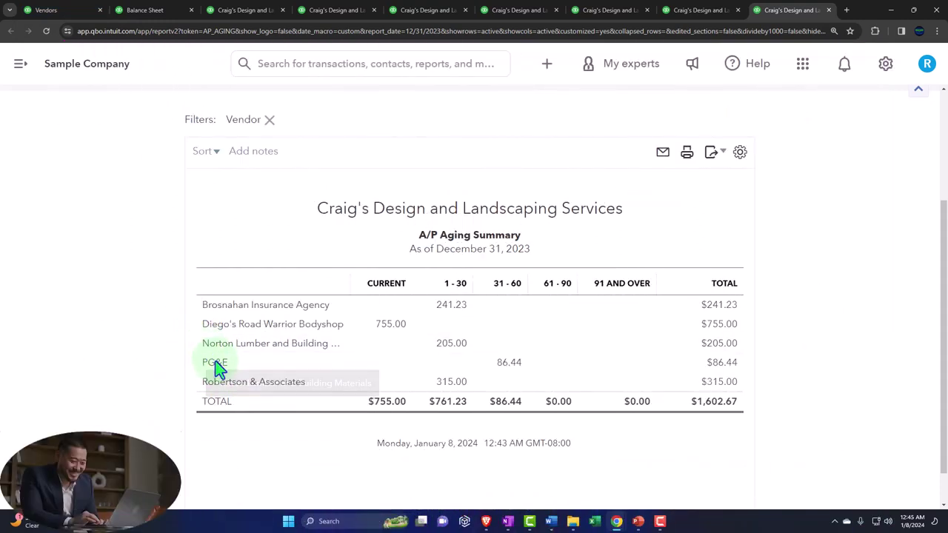
scroll(211, 363, up, 1)
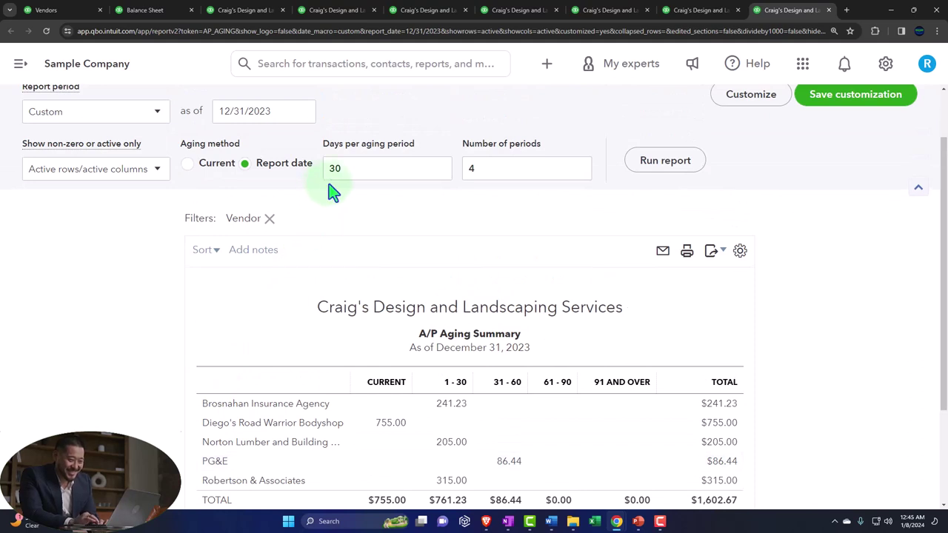
click(467, 185)
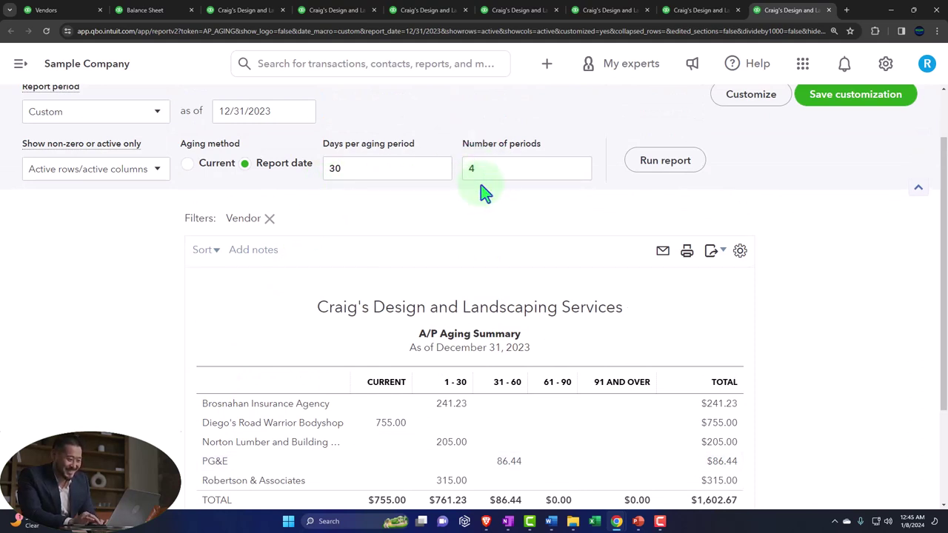
scroll(462, 232, down, 2)
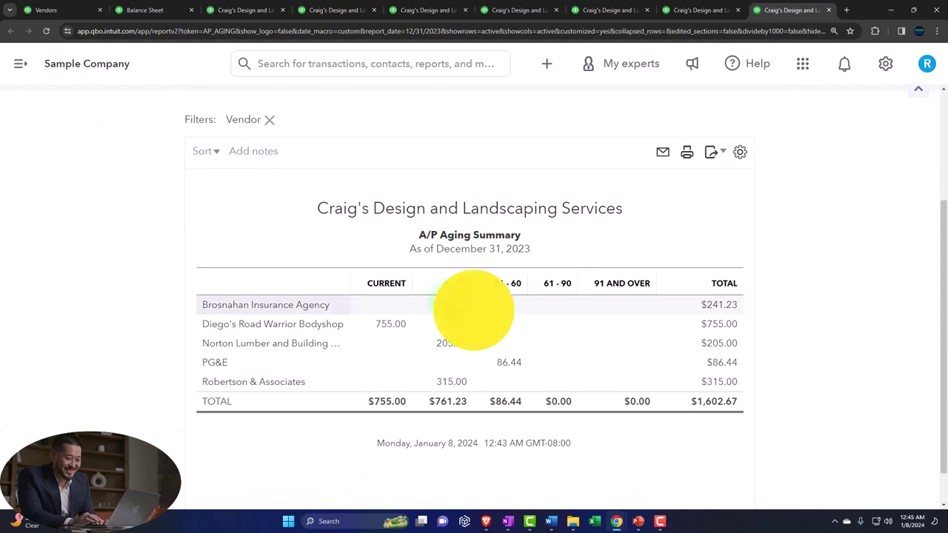
Open the Accounts payable aging detail report from the What you owe section in a new browser tab and switch to it
click(76, 12)
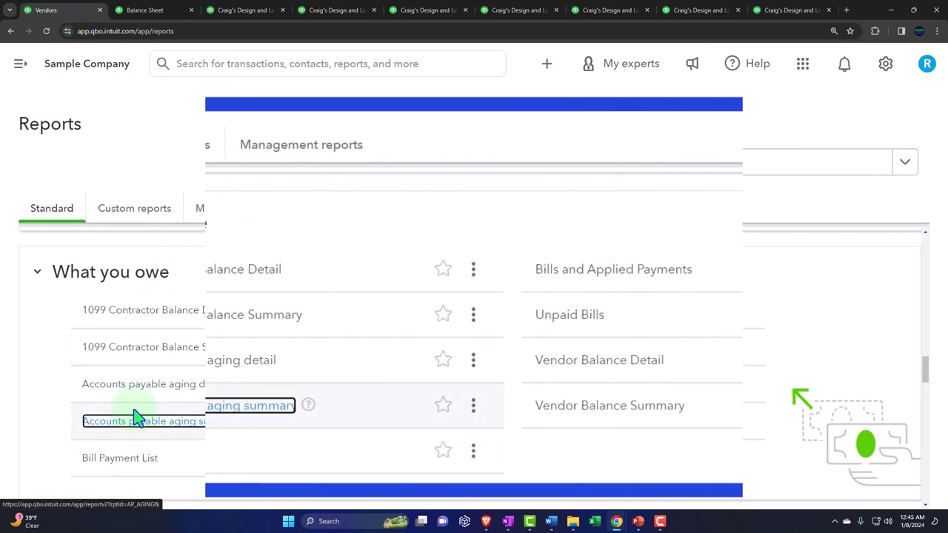
right_click(137, 387)
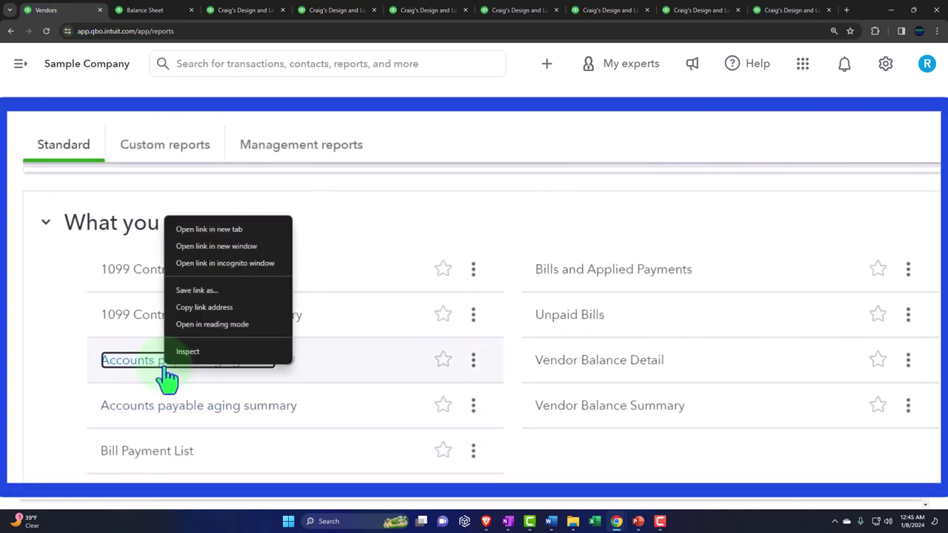
click(216, 230)
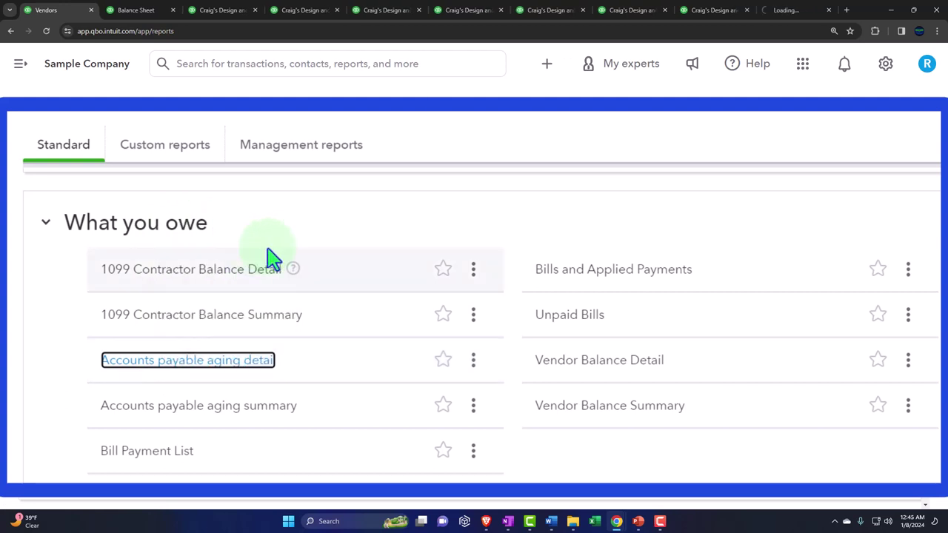
click(781, 11)
Collapse the navigation menu and run the A/P Aging Detail report as of 12/31/2023
scroll(296, 311, down, 3)
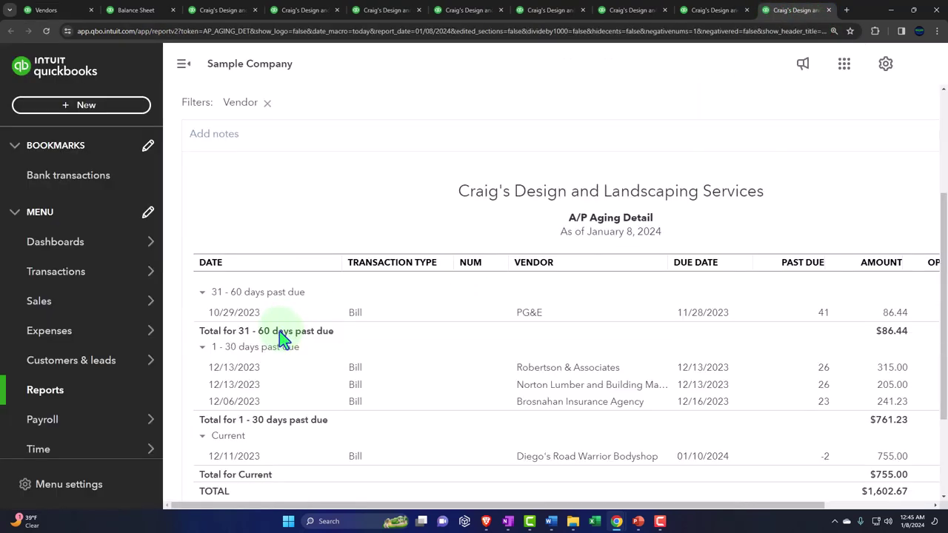
click(184, 64)
scroll(229, 230, up, 3)
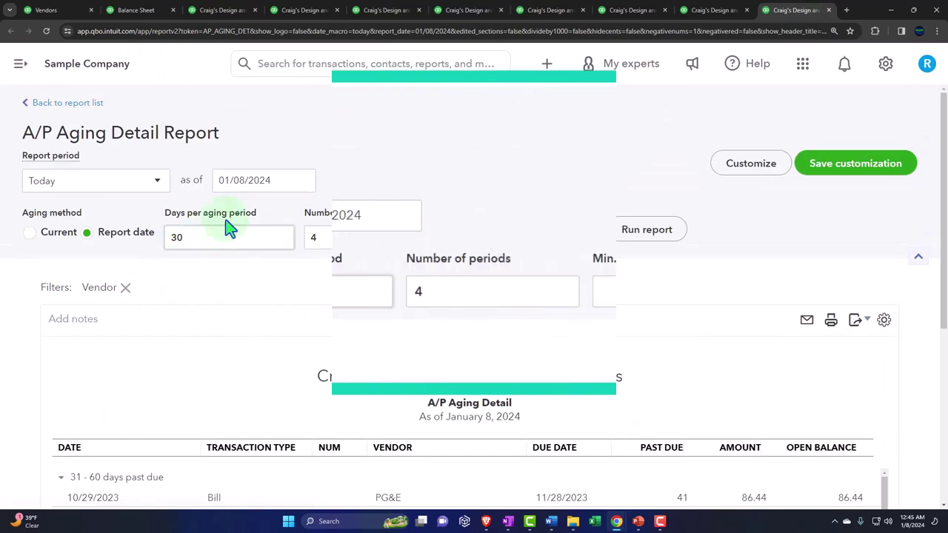
click(285, 180)
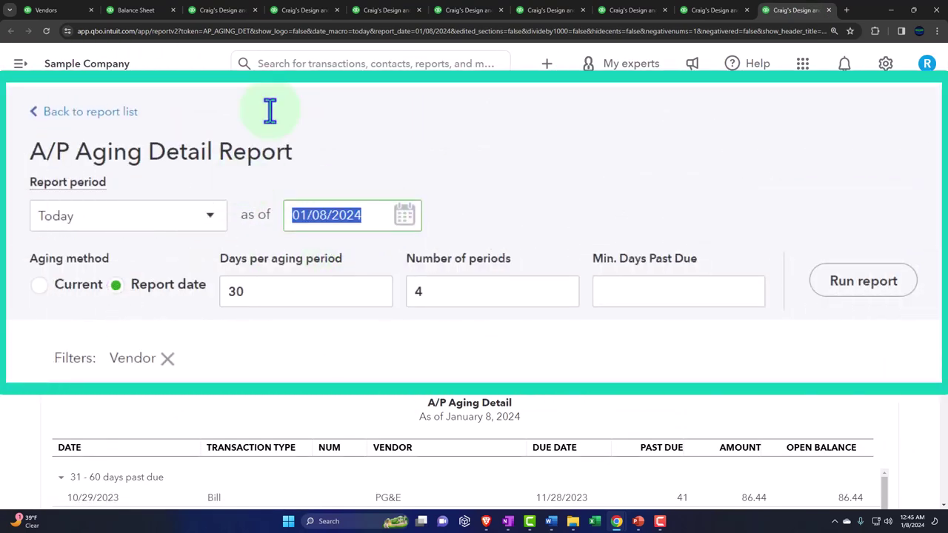
text(123123)
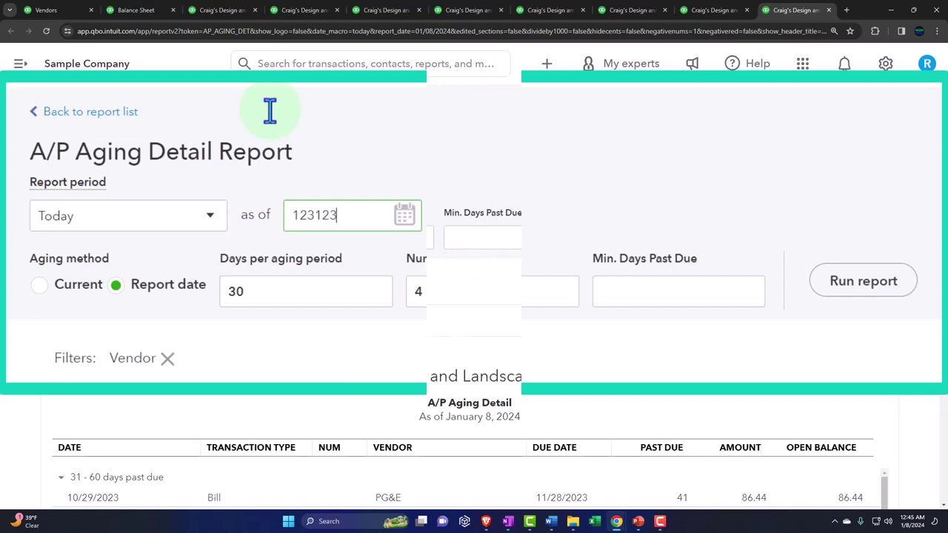
click(623, 229)
Review the A/P Aging Detail bills by past-due group and compare the report total with Accounts Payable (A/P) on the Balance Sheet
scroll(624, 229, down, 3)
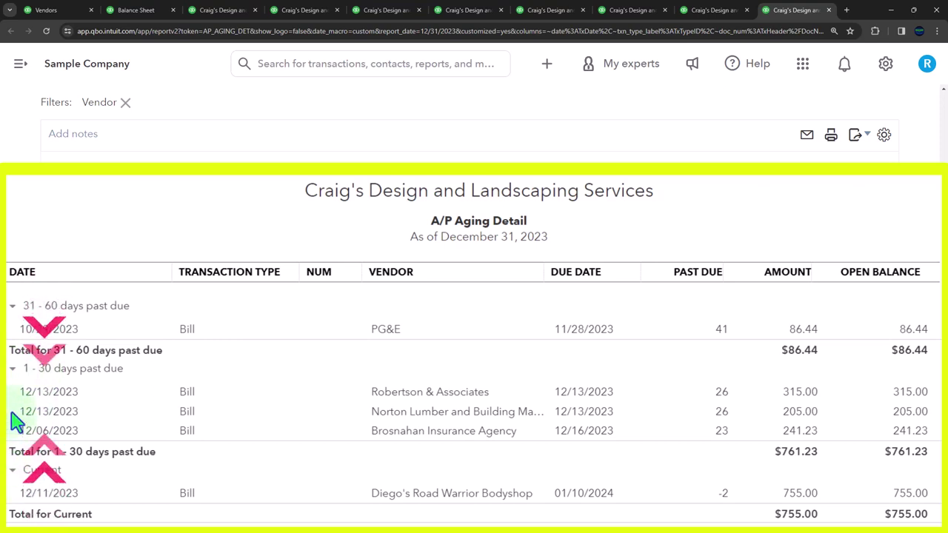
click(12, 370)
click(13, 370)
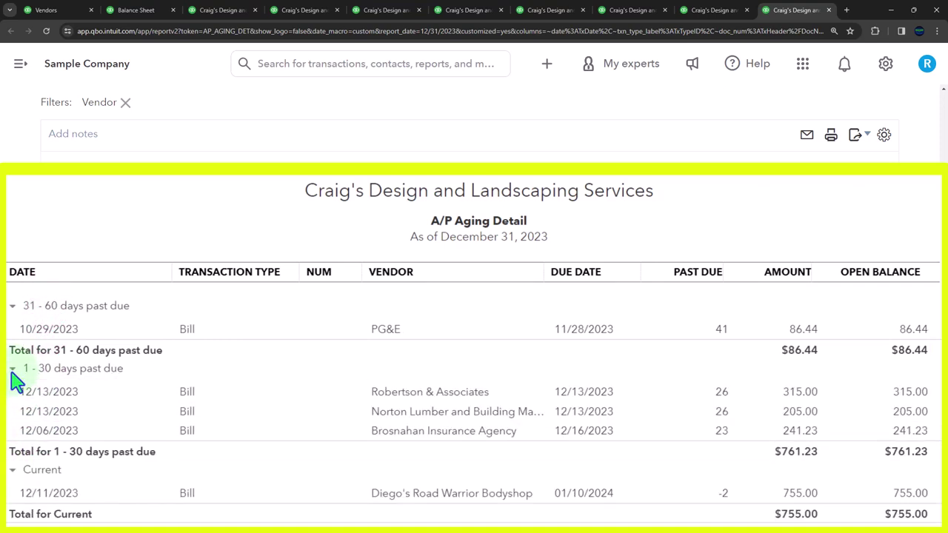
scroll(34, 390, down, 1)
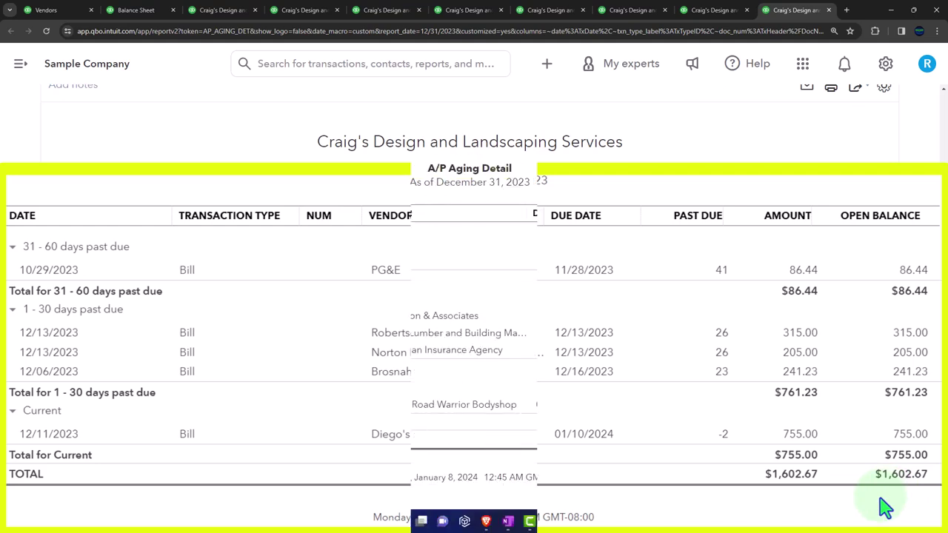
click(134, 11)
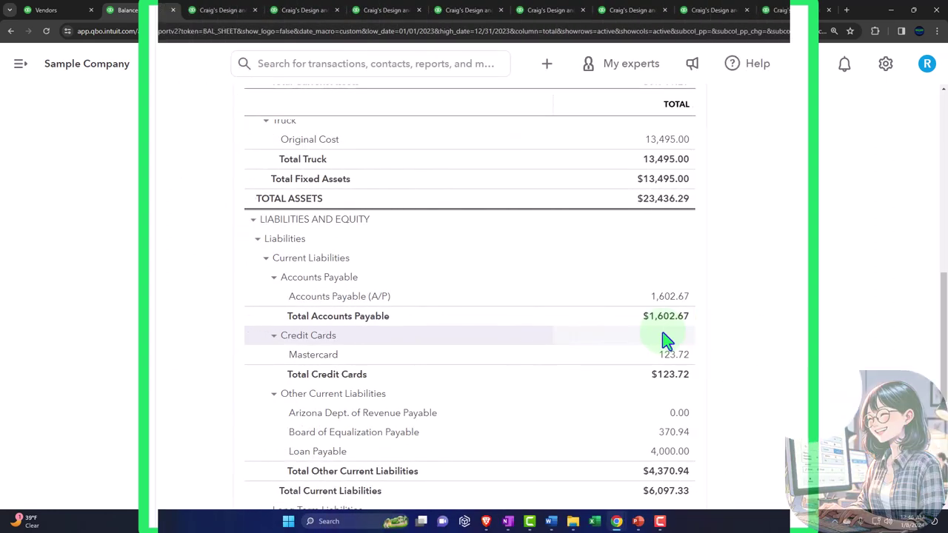
click(777, 10)
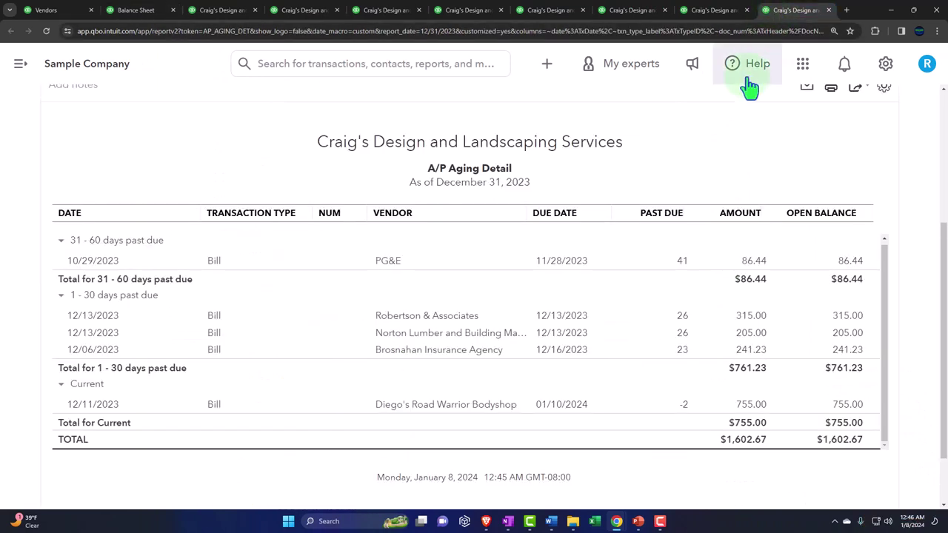